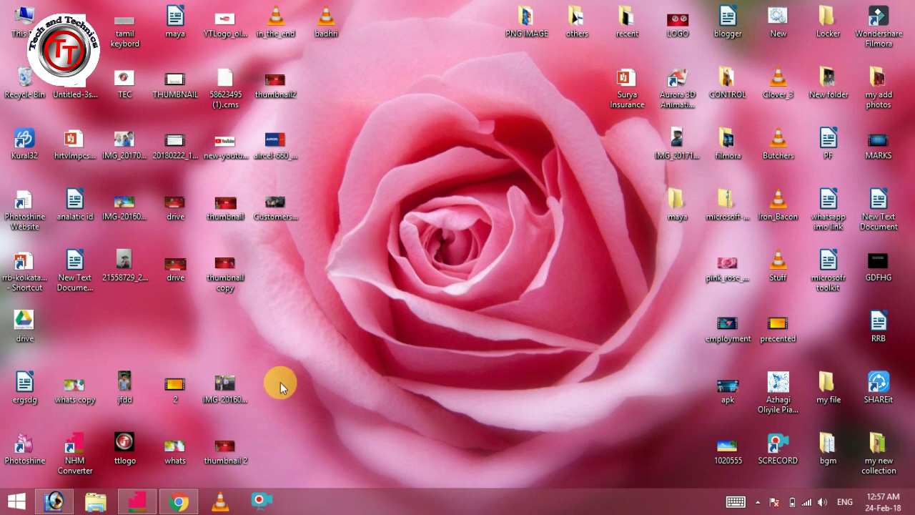
Review the NHM Converter download page at software.nhm.in/products/converter in Chrome, and view the installed NHM Converter program.
{"action": "left_click", "coordinate": [58, 501]}
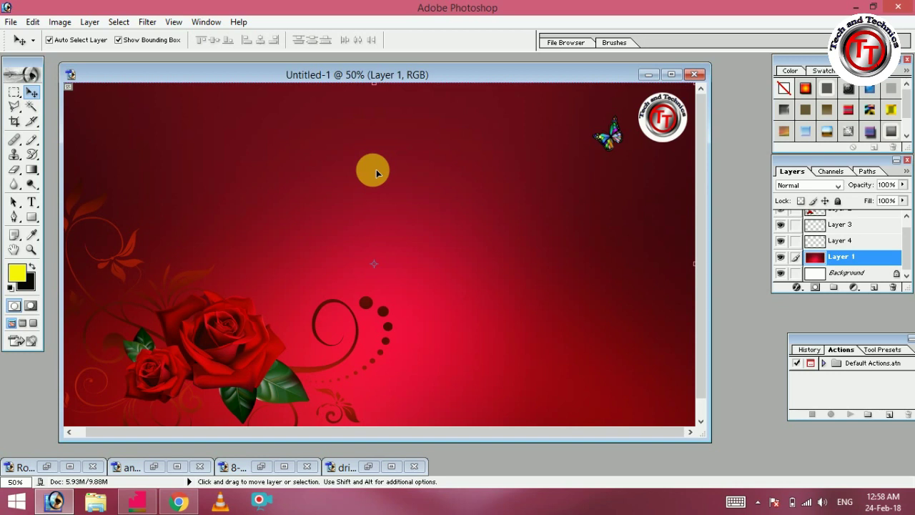
{"action": "left_click", "coordinate": [181, 502]}
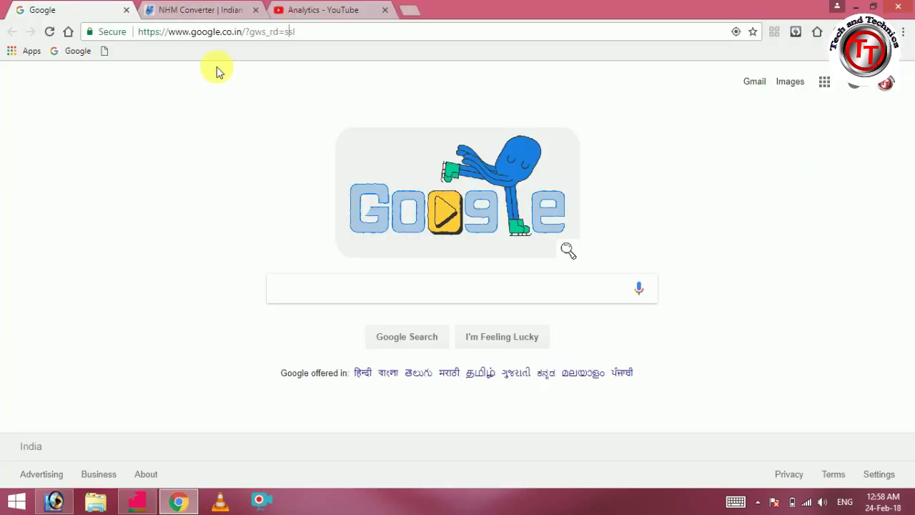
{"action": "left_click", "coordinate": [202, 13]}
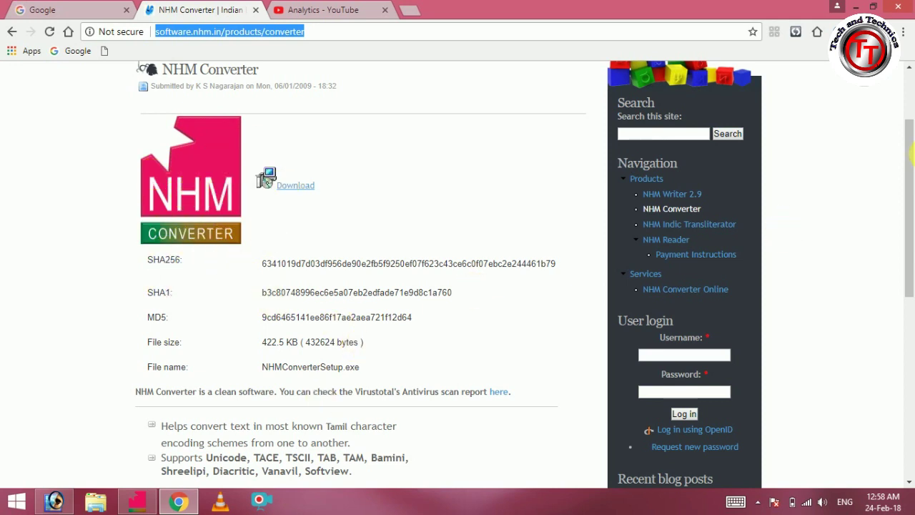
{"action": "left_click_drag", "start_coordinate": [911, 161], "coordinate": [913, 194]}
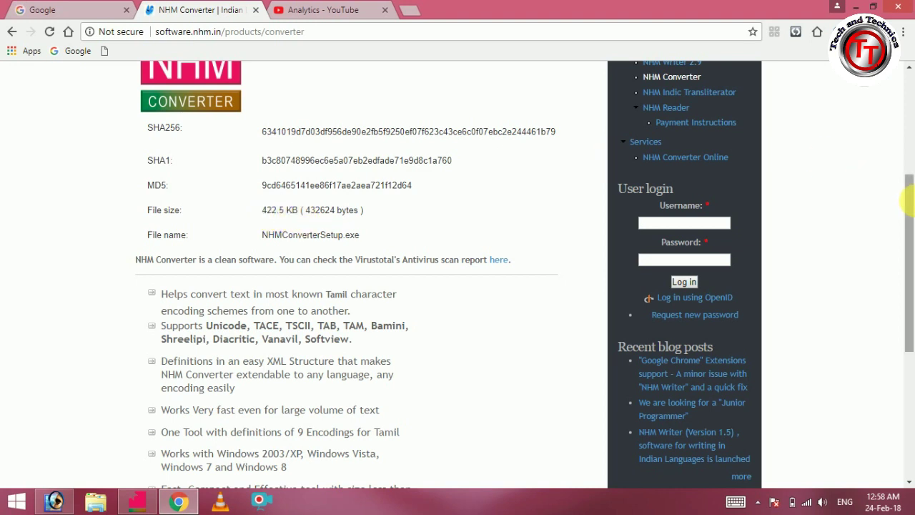
{"action": "left_click_drag", "start_coordinate": [911, 207], "coordinate": [902, 96]}
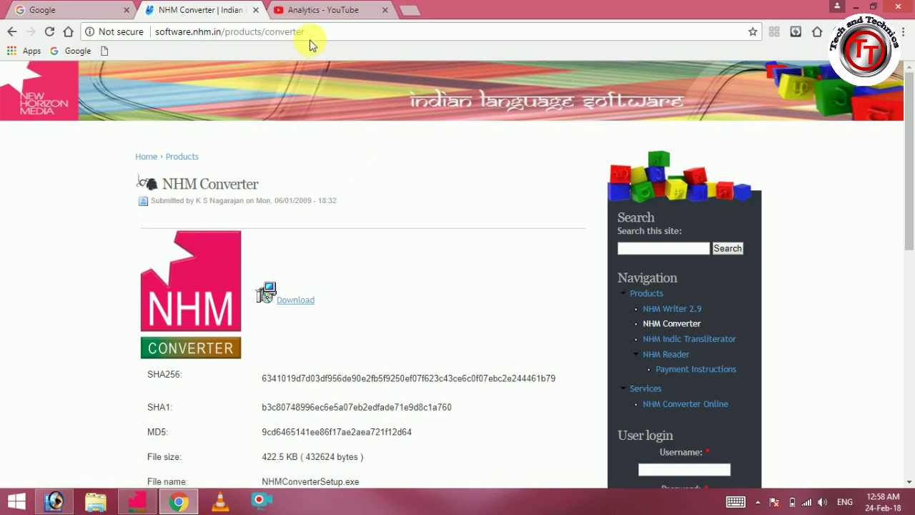
{"action": "left_click_drag", "start_coordinate": [306, 33], "coordinate": [162, 36]}
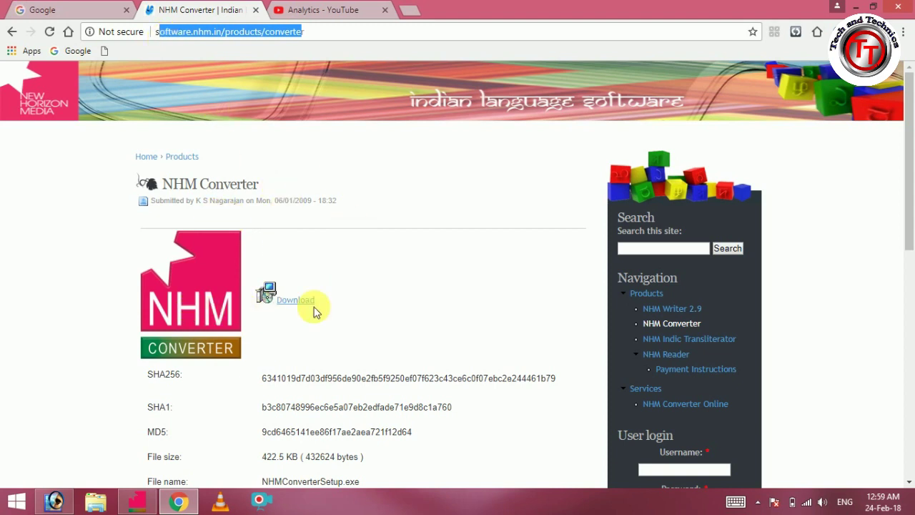
{"action": "left_click", "coordinate": [150, 504]}
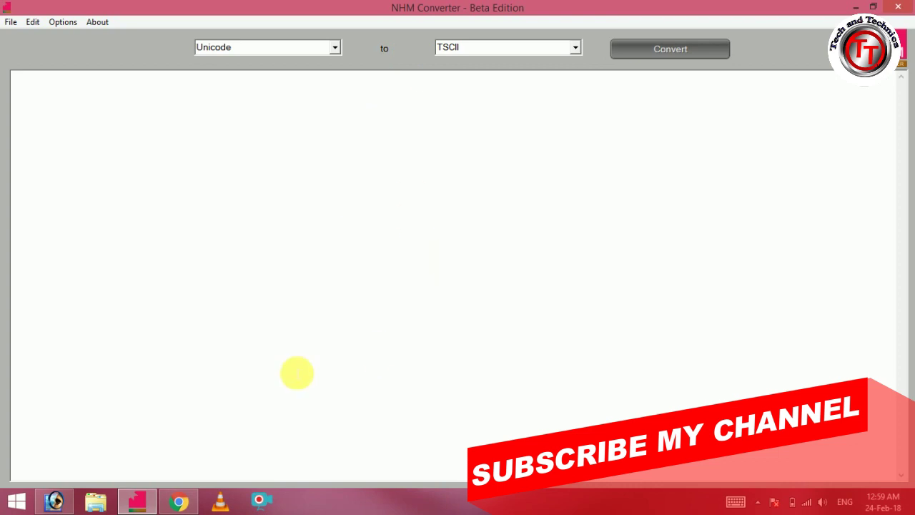
In Chrome, search Google for "tamil typing" and open the Google Input Tools try-out page for Tamil.
{"action": "left_click", "coordinate": [178, 502]}
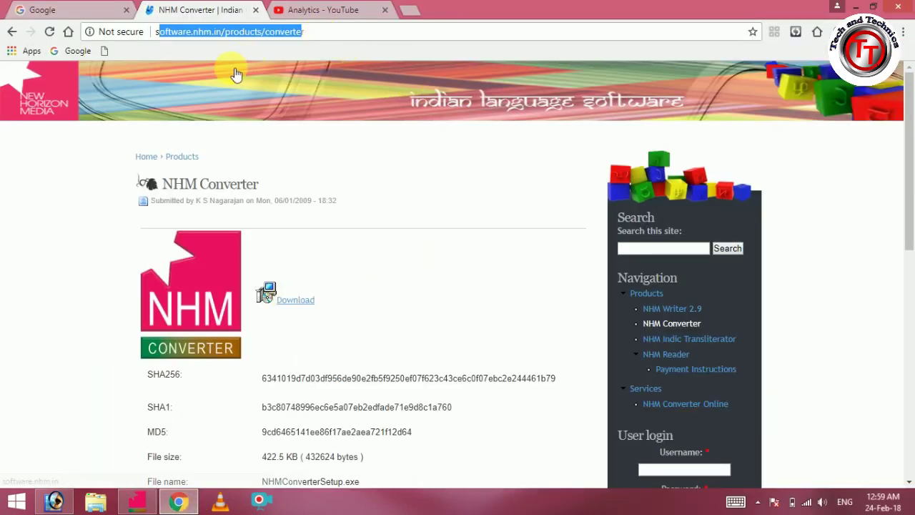
{"action": "left_click", "coordinate": [57, 11]}
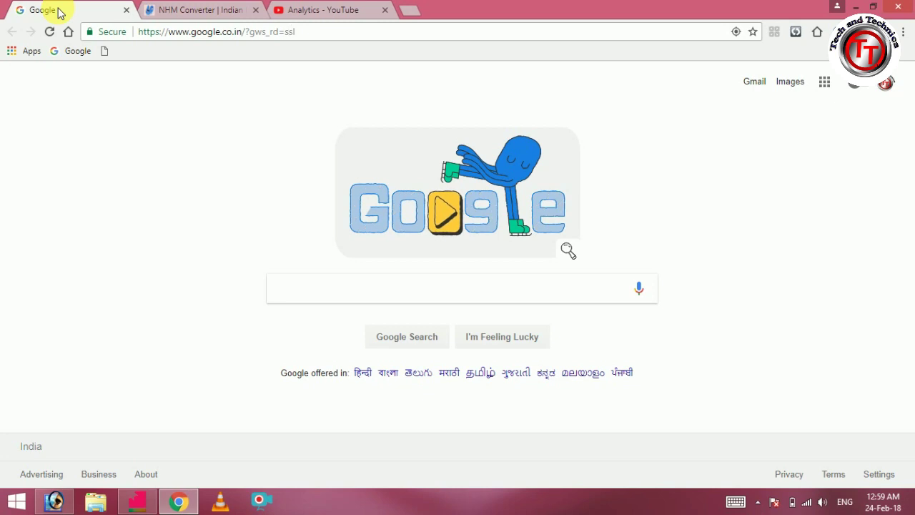
{"action": "left_click", "coordinate": [370, 286]}
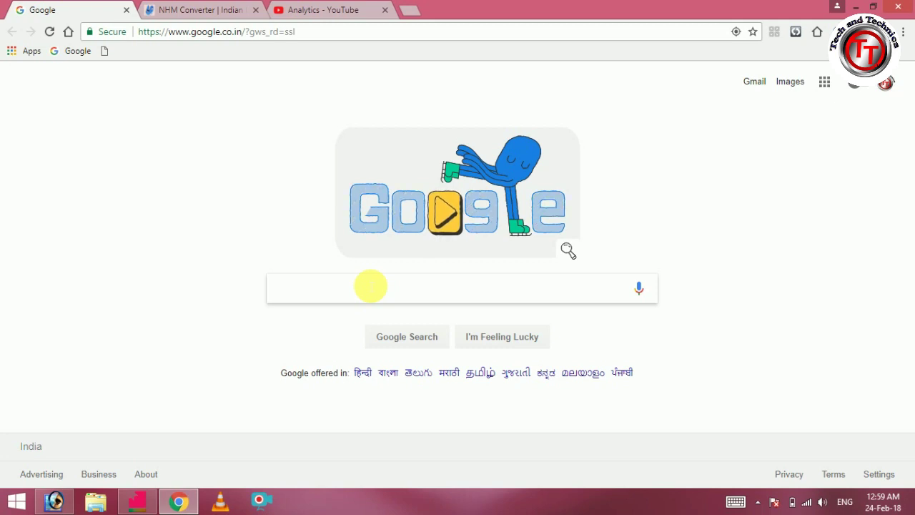
{"action": "type", "text": "tamil ty"}
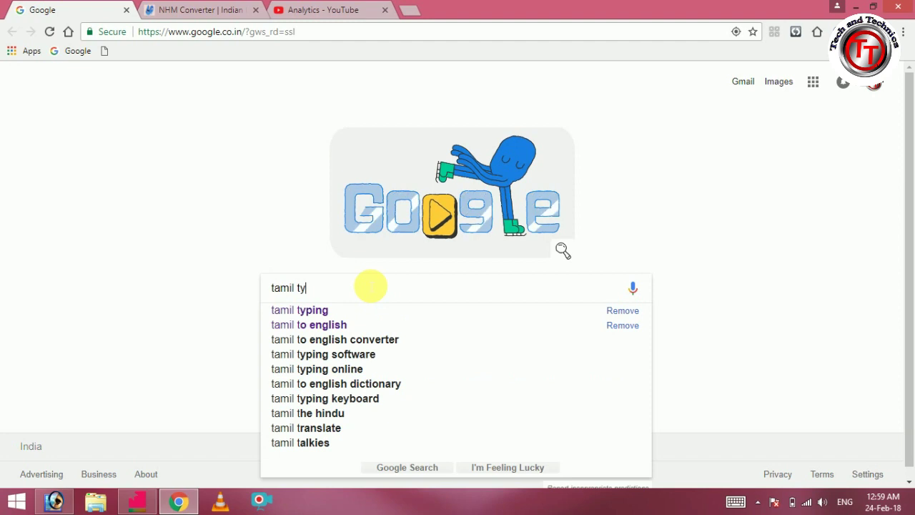
{"action": "type", "text": "ping"}
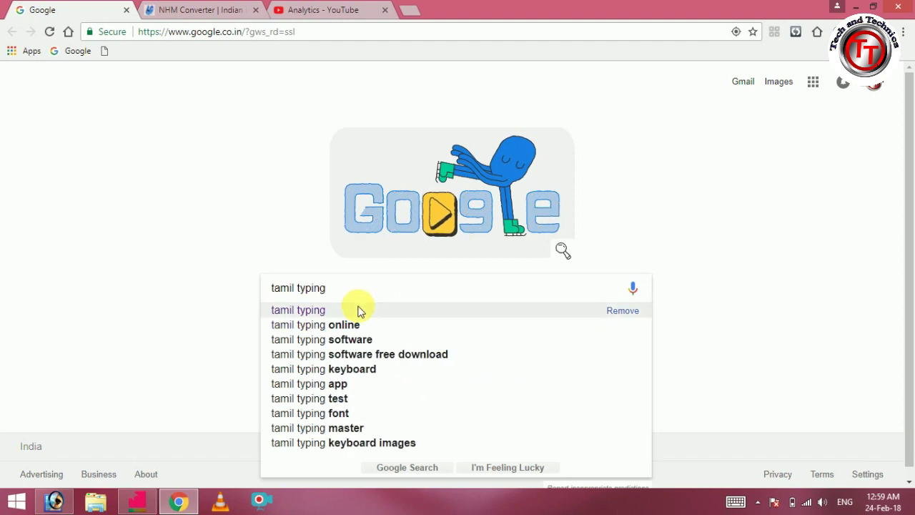
{"action": "left_click", "coordinate": [360, 311]}
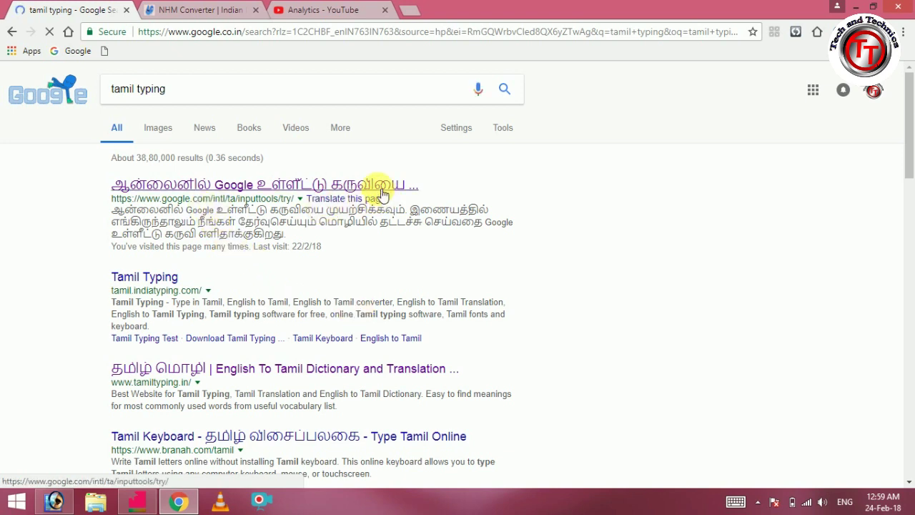
{"action": "left_click", "coordinate": [382, 195]}
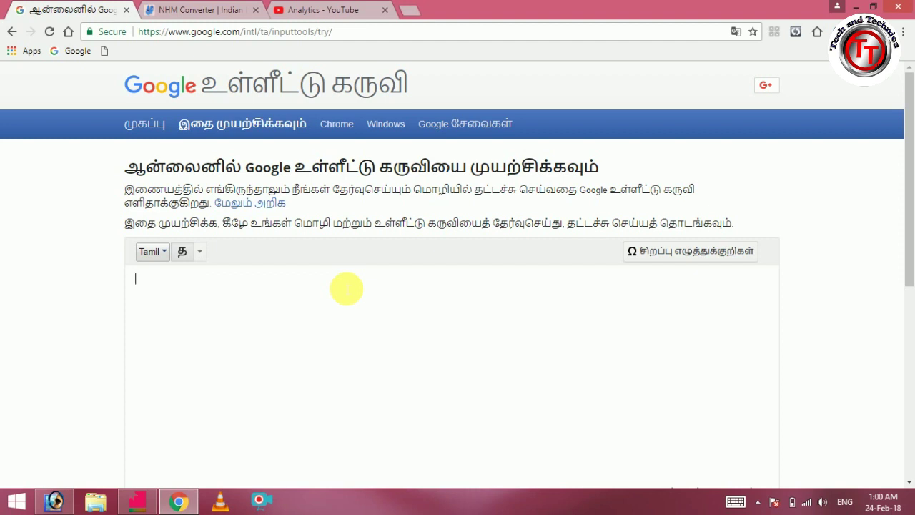
Enter "தமிழ் டைப்பிங்" in the Tamil transliteration box, correcting the second word by spelling it "daipping".
{"action": "type", "text": "tamil t"}
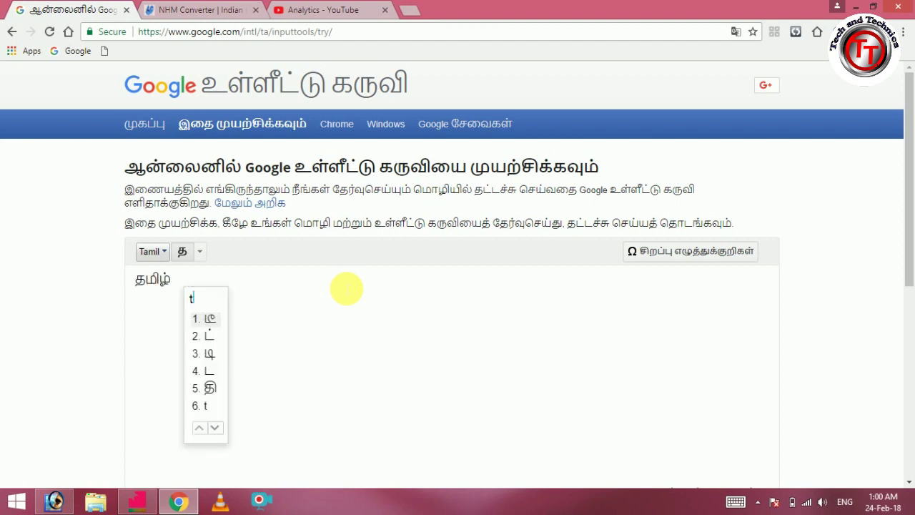
{"action": "type", "text": "yping"}
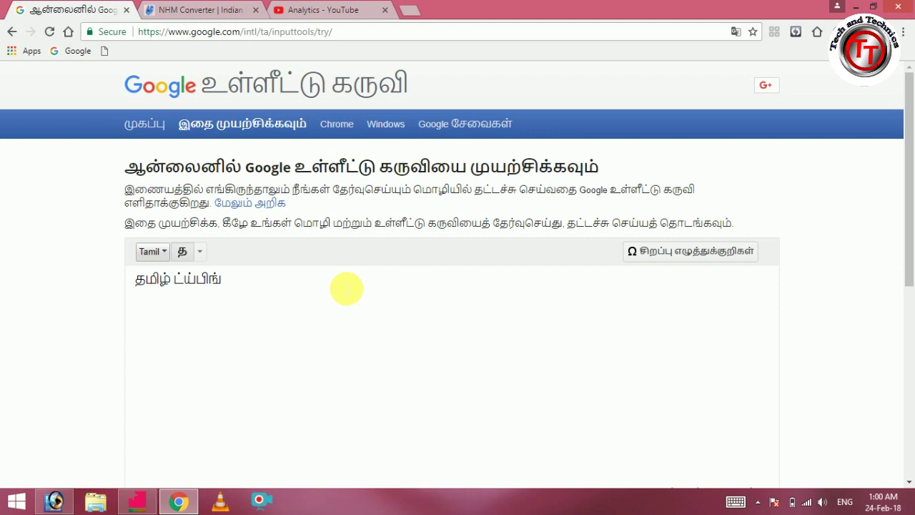
{"action": "key", "text": "BackSpace"}
{"action": "key", "text": "BackSpace"}
{"action": "key", "text": "BackSpace"}
{"action": "key", "text": "BackSpace"}
{"action": "key", "text": "BackSpace"}
{"action": "key", "text": "BackSpace"}
{"action": "key", "text": "BackSpace"}
{"action": "key", "text": "BackSpace"}
{"action": "key", "text": "BackSpace"}
{"action": "type", "text": "daippi"}
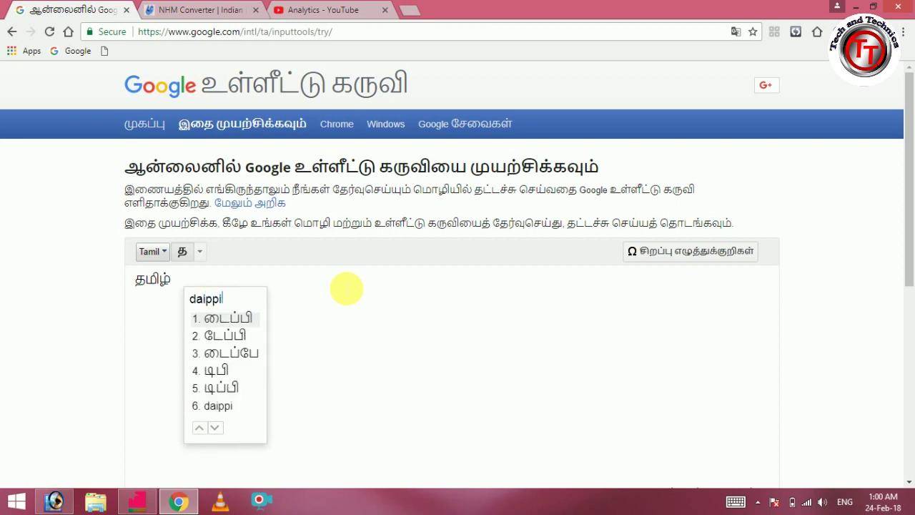
{"action": "type", "text": "ng"}
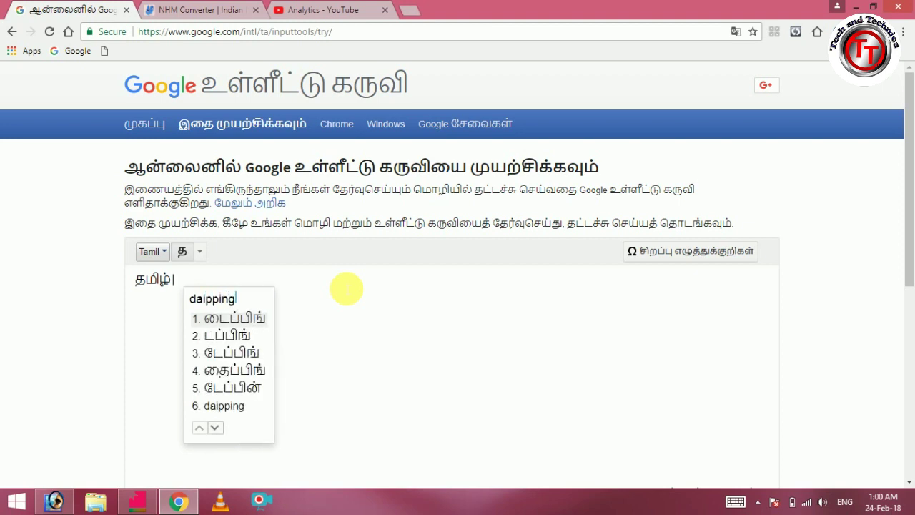
{"action": "key", "text": "Return"}
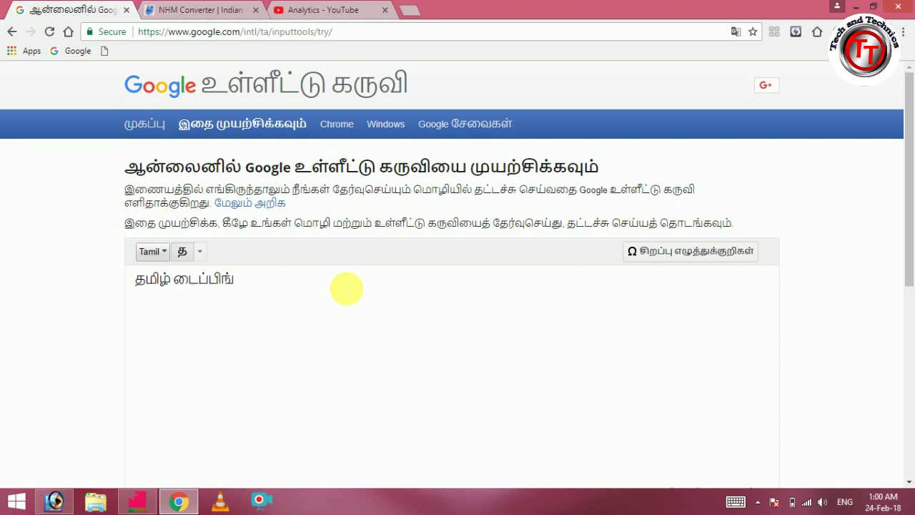
Complete the phrase with "செய்வது எப்படி", spelled "seivathu yeppadi", and copy the whole Tamil text.
{"action": "type", "text": "seiva"}
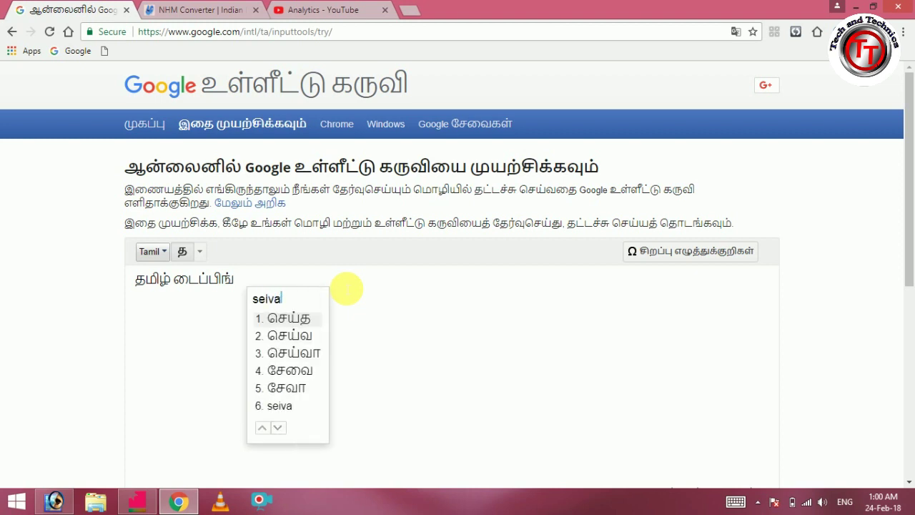
{"action": "type", "text": "thu"}
{"action": "key", "text": "Return"}
{"action": "type", "text": "y"}
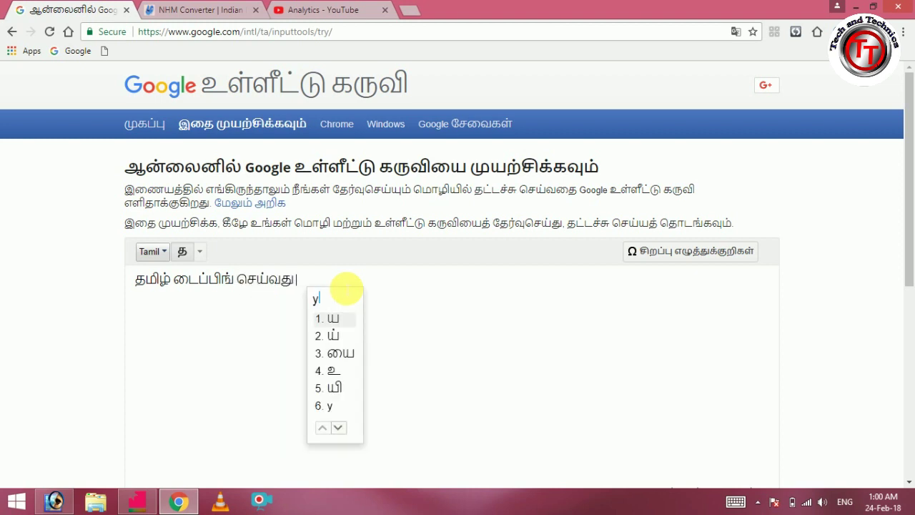
{"action": "type", "text": "eppadi"}
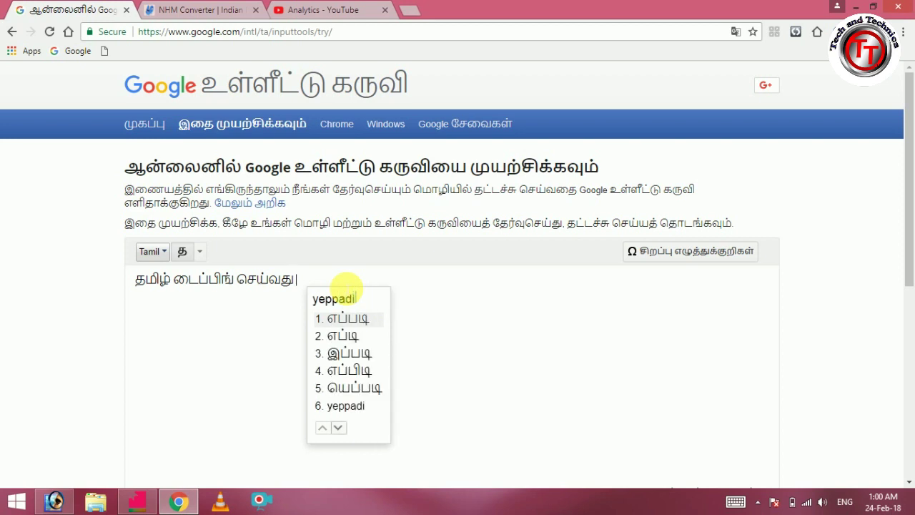
{"action": "key", "text": "space"}
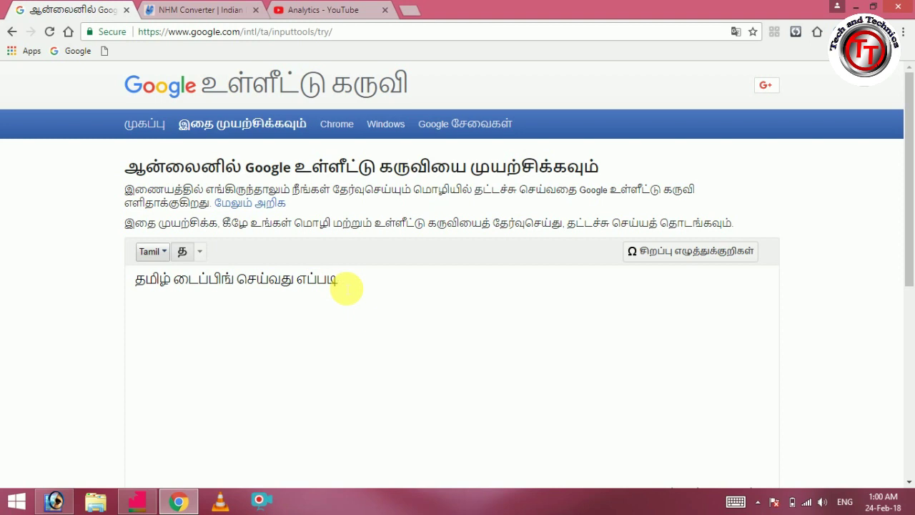
{"action": "key", "text": "ctrl+a"}
{"action": "key", "text": "ctrl+c"}
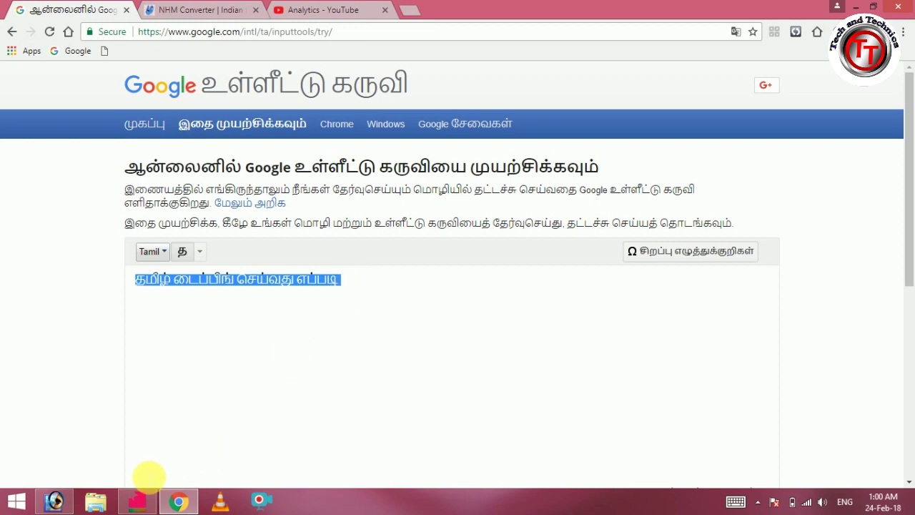
Switch to NHM Converter, paste the copied Tamil phrase and convert it from Unicode to TSCII.
{"action": "left_click", "coordinate": [139, 508]}
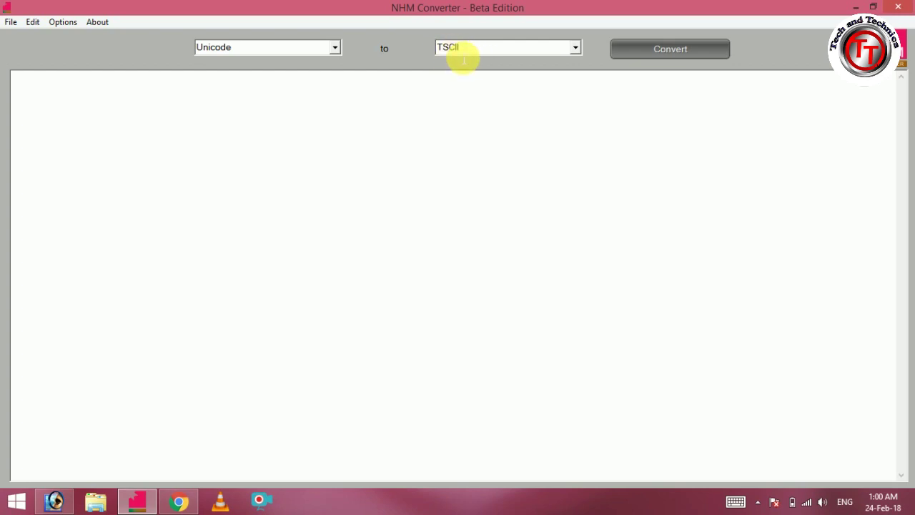
{"action": "left_click", "coordinate": [576, 48]}
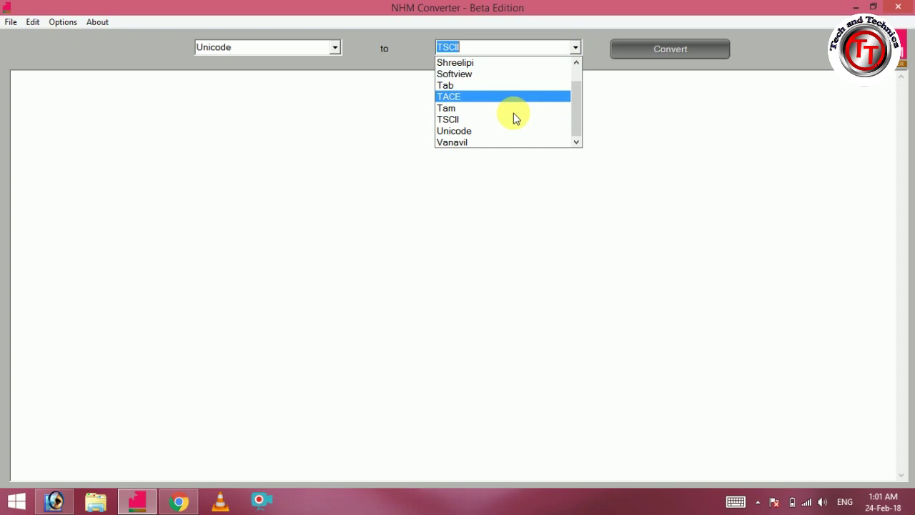
{"action": "left_click", "coordinate": [479, 120]}
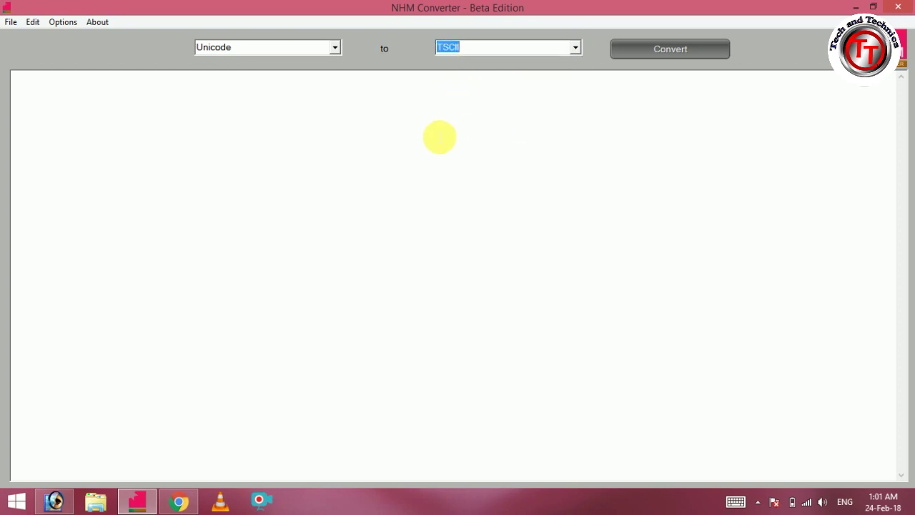
{"action": "left_click", "coordinate": [438, 130]}
{"action": "left_click", "coordinate": [213, 99]}
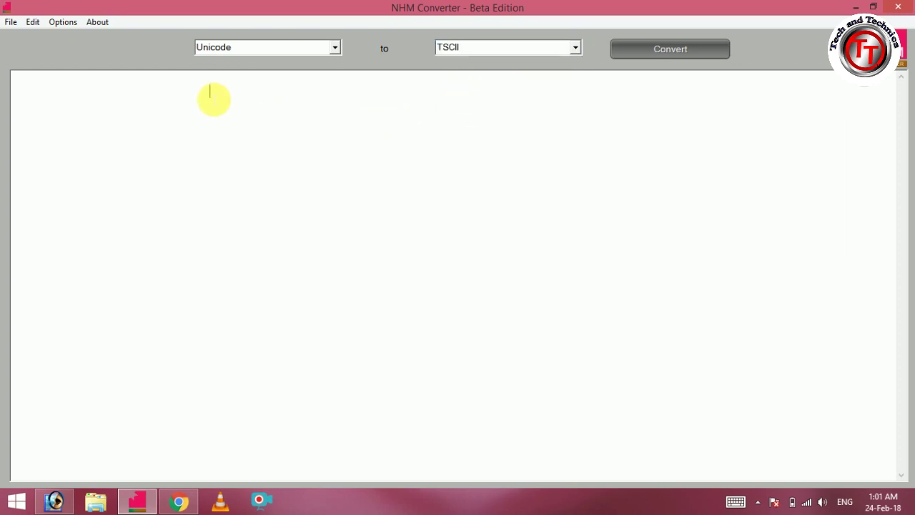
{"action": "key", "text": "ctrl+v"}
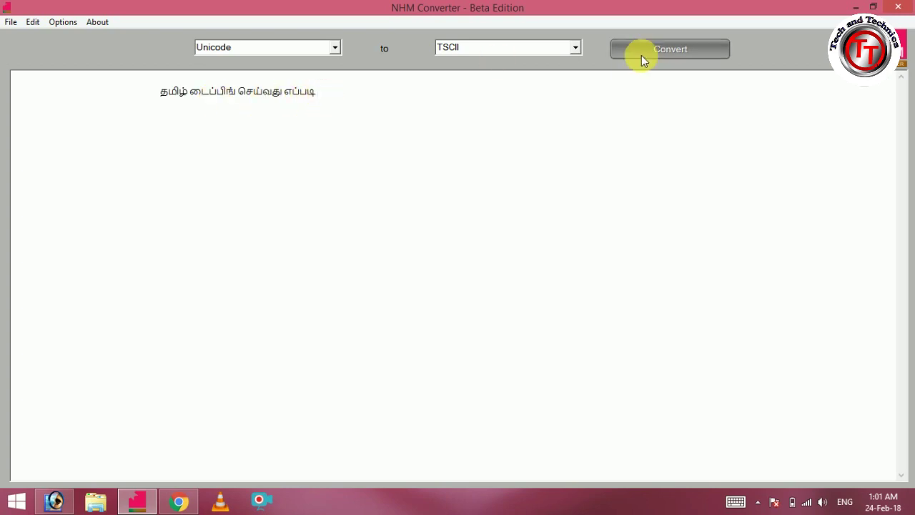
{"action": "left_click", "coordinate": [668, 53]}
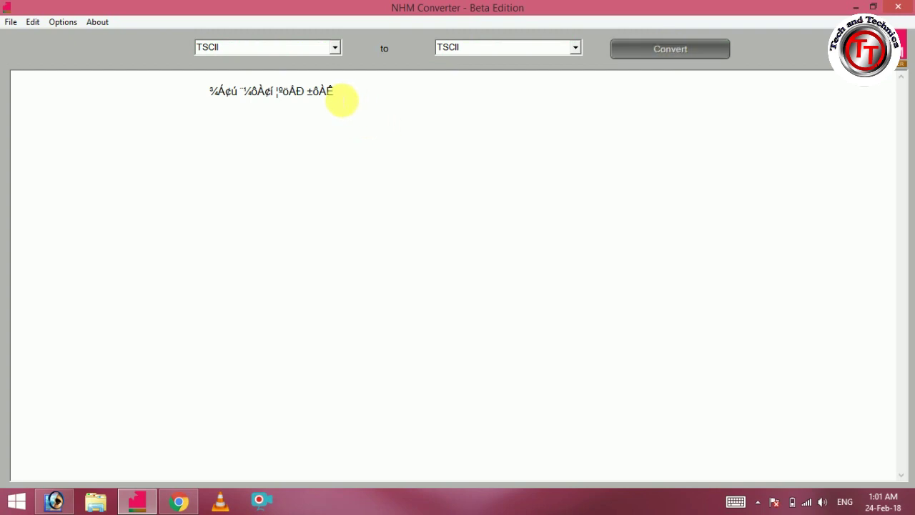
Copy the entire converted TSCII text.
{"action": "left_click_drag", "start_coordinate": [341, 98], "coordinate": [217, 97]}
{"action": "key", "text": "ctrl+c"}
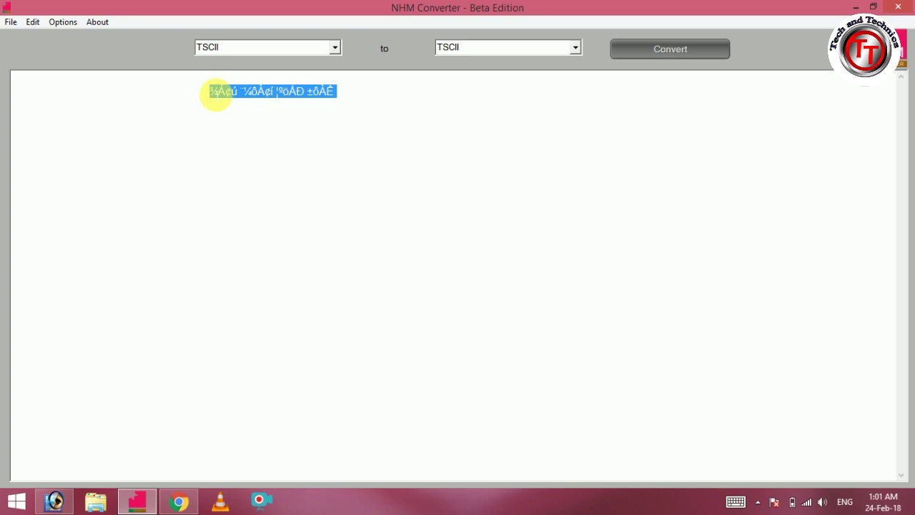
{"action": "right_click", "coordinate": [246, 95]}
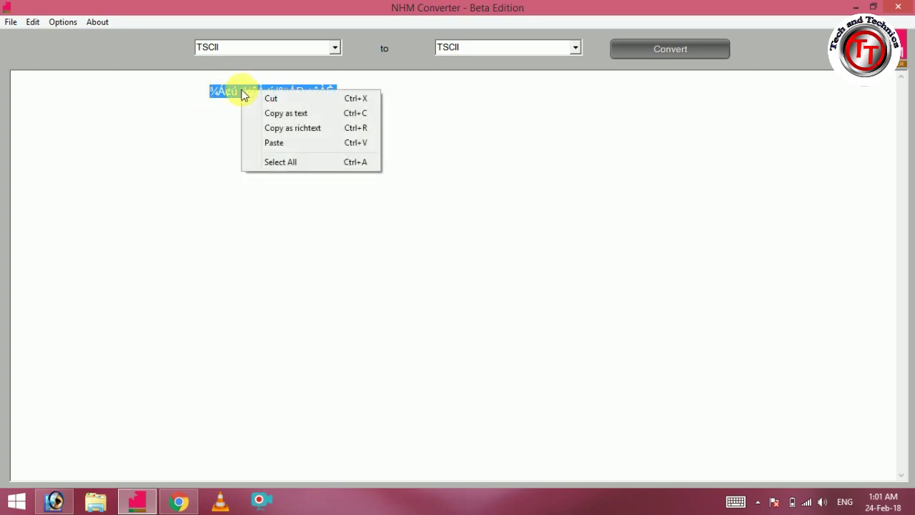
{"action": "left_click", "coordinate": [213, 139]}
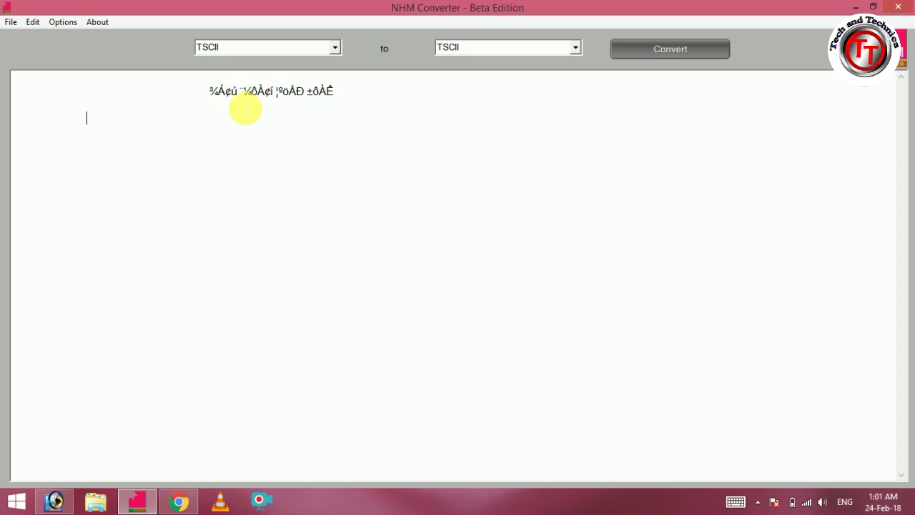
Switch to Photoshop and paste the copied TSCII text as a new text layer near the top of the red rose design.
{"action": "left_click", "coordinate": [54, 501]}
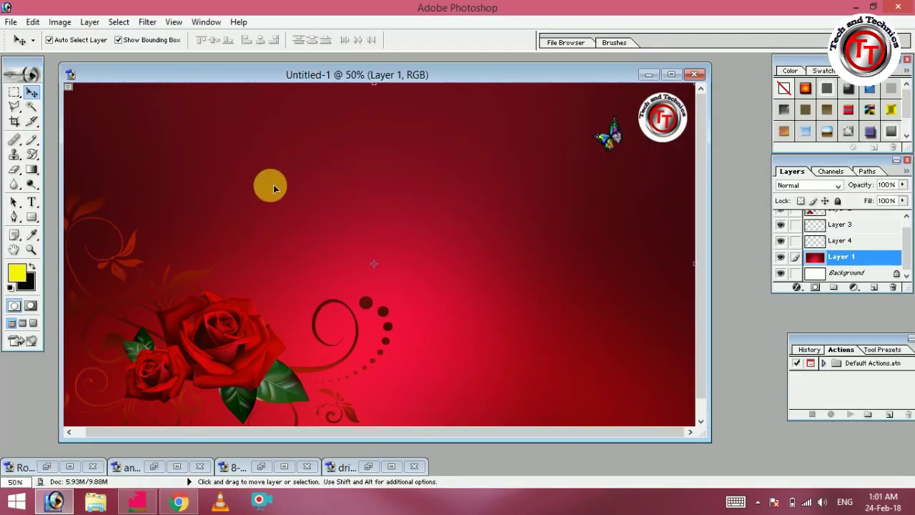
{"action": "left_click", "coordinate": [31, 203]}
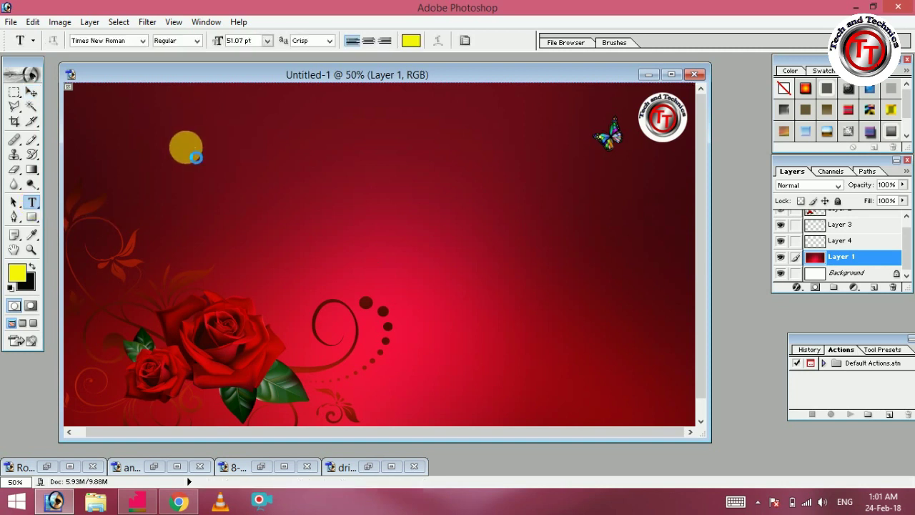
{"action": "left_click", "coordinate": [190, 152]}
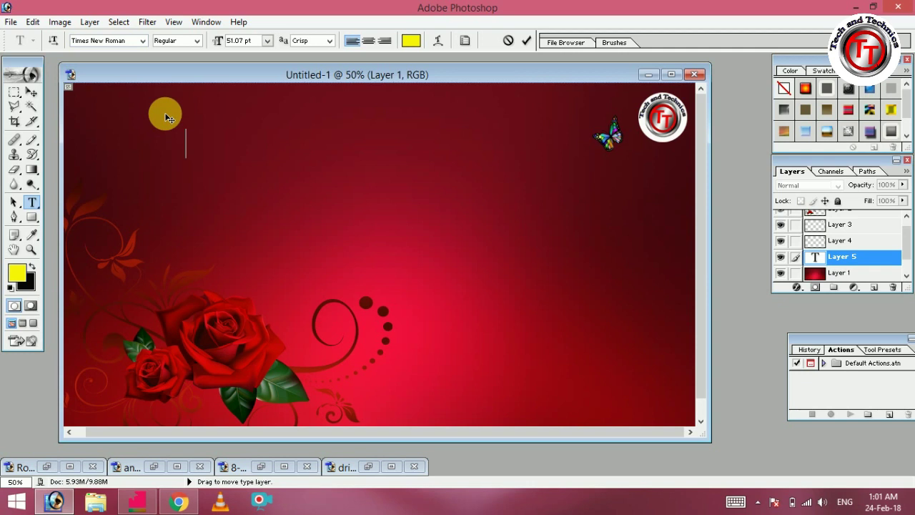
{"action": "key", "text": "ctrl+v"}
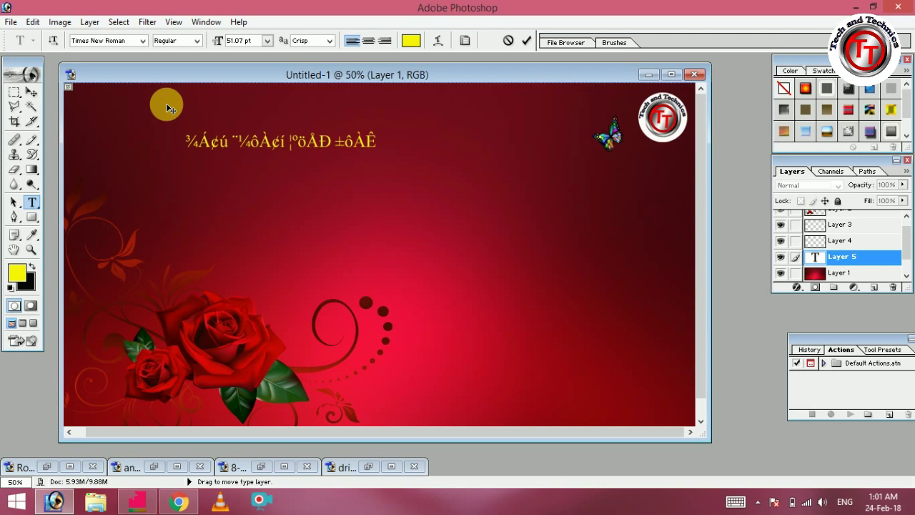
Choose the TSCKural font and insert "தமிழ் டைப்பிங் செய்வது எப்படி" after the existing text.
{"action": "left_click", "coordinate": [142, 43]}
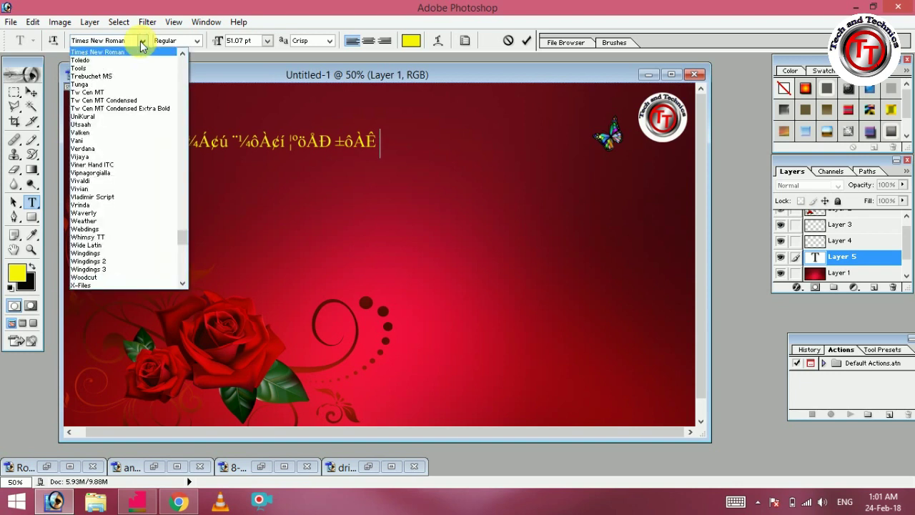
{"action": "left_click", "coordinate": [182, 56]}
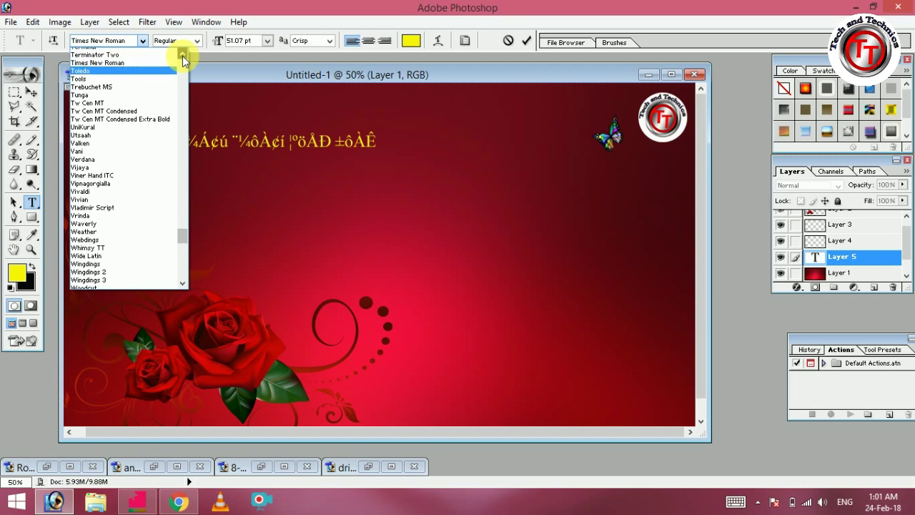
{"action": "left_click", "coordinate": [183, 56]}
{"action": "left_click", "coordinate": [183, 55]}
{"action": "left_click", "coordinate": [183, 56]}
{"action": "left_click", "coordinate": [182, 55]}
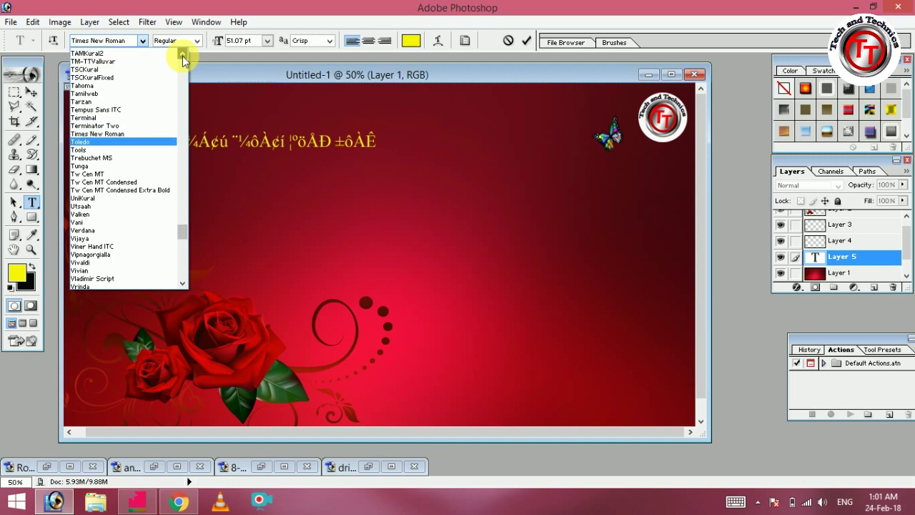
{"action": "left_click", "coordinate": [182, 56]}
{"action": "left_click", "coordinate": [181, 53]}
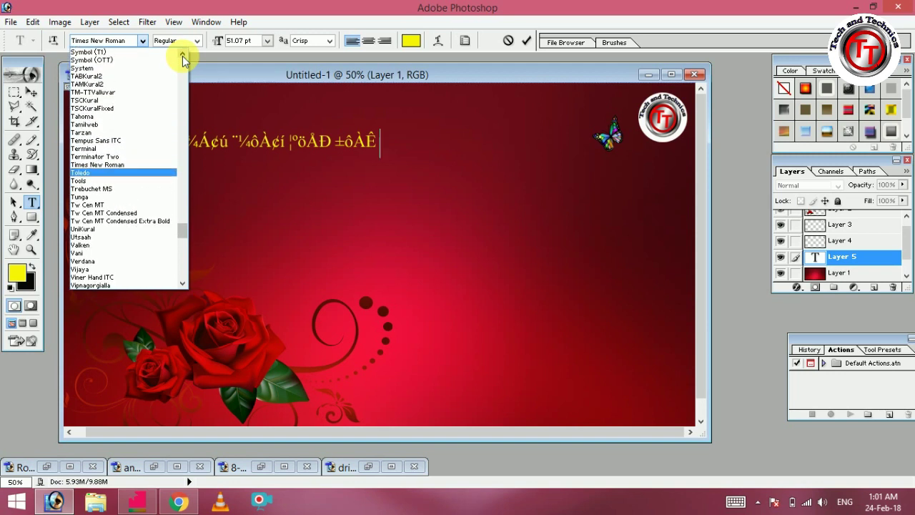
{"action": "left_click", "coordinate": [137, 100]}
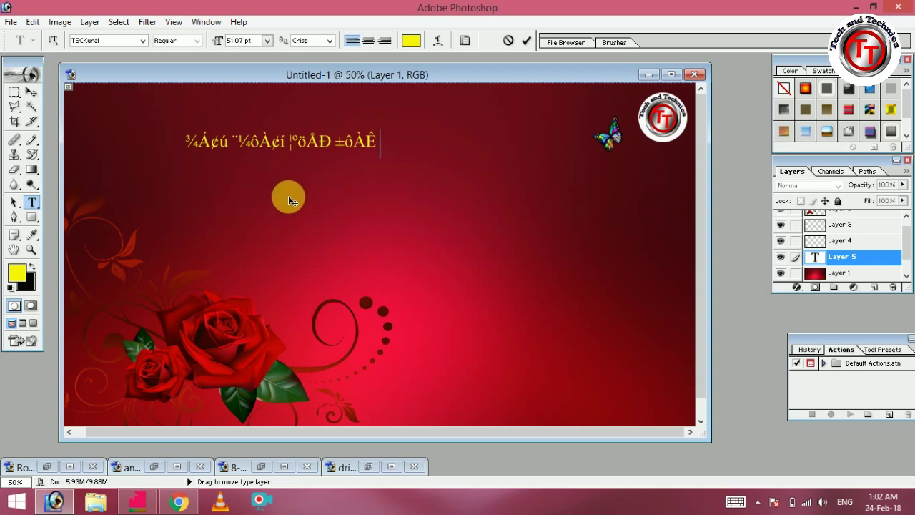
{"action": "type", "text": "தமிழ் டைப்பிங் செய்வது எப்படி"}
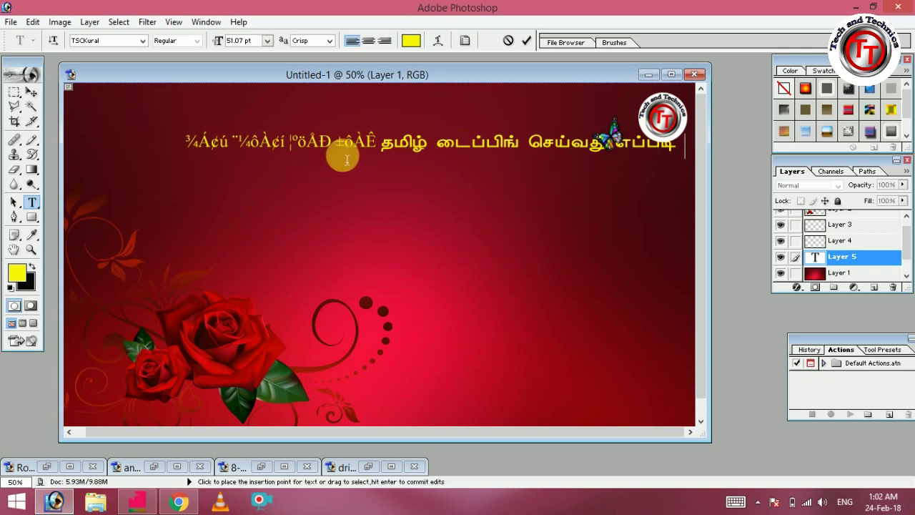
Delete the unreadable Times New Roman characters in front of the Tamil phrase.
{"action": "left_click", "coordinate": [380, 148]}
{"action": "key", "text": "BackSpace"}
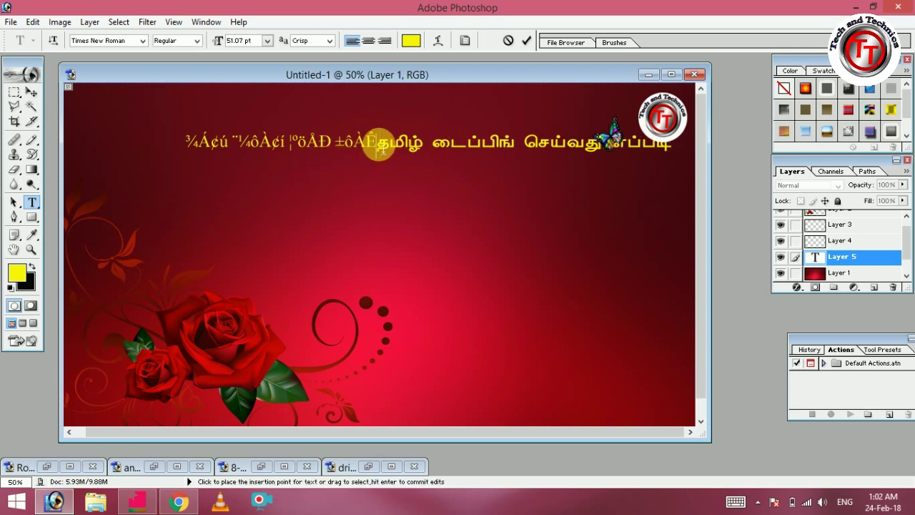
{"action": "key", "text": "BackSpace"}
{"action": "key", "text": "BackSpace"}
{"action": "key", "text": "BackSpace"}
{"action": "key", "text": "BackSpace"}
{"action": "key", "text": "BackSpace"}
{"action": "key", "text": "BackSpace"}
{"action": "key", "text": "BackSpace"}
{"action": "key", "text": "BackSpace"}
{"action": "key", "text": "BackSpace"}
{"action": "key", "text": "BackSpace"}
{"action": "key", "text": "BackSpace"}
{"action": "key", "text": "BackSpace"}
{"action": "key", "text": "BackSpace"}
{"action": "key", "text": "BackSpace"}
{"action": "key", "text": "BackSpace"}
{"action": "key", "text": "BackSpace"}
{"action": "key", "text": "BackSpace"}
{"action": "key", "text": "BackSpace"}
{"action": "key", "text": "BackSpace"}
{"action": "key", "text": "BackSpace"}
{"action": "key", "text": "BackSpace"}
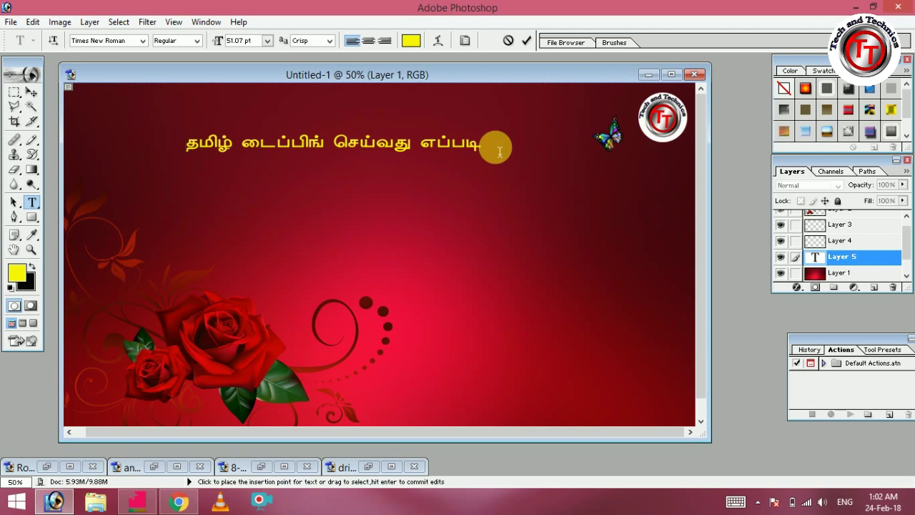
Enlarge the Tamil phrase with Free Transform, making it taller and wider, and commit the transformation.
{"action": "left_click", "coordinate": [30, 92]}
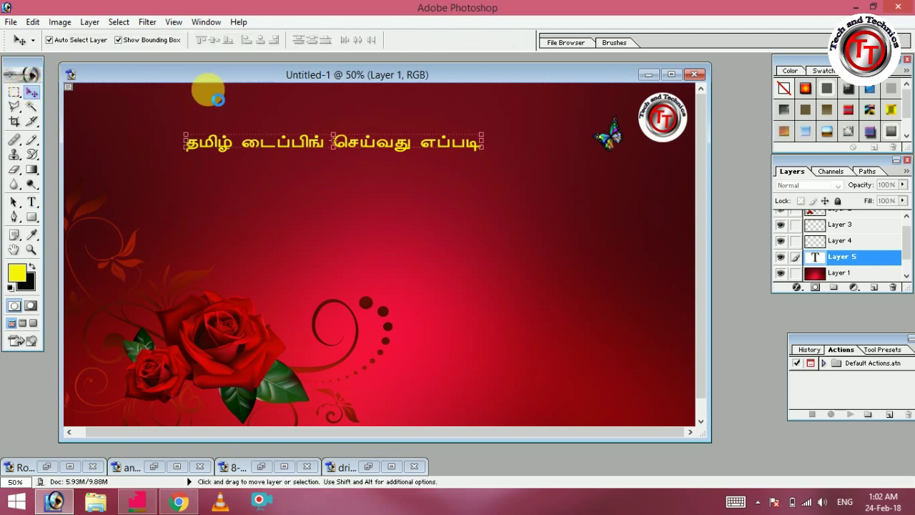
{"action": "key", "text": "ctrl+t"}
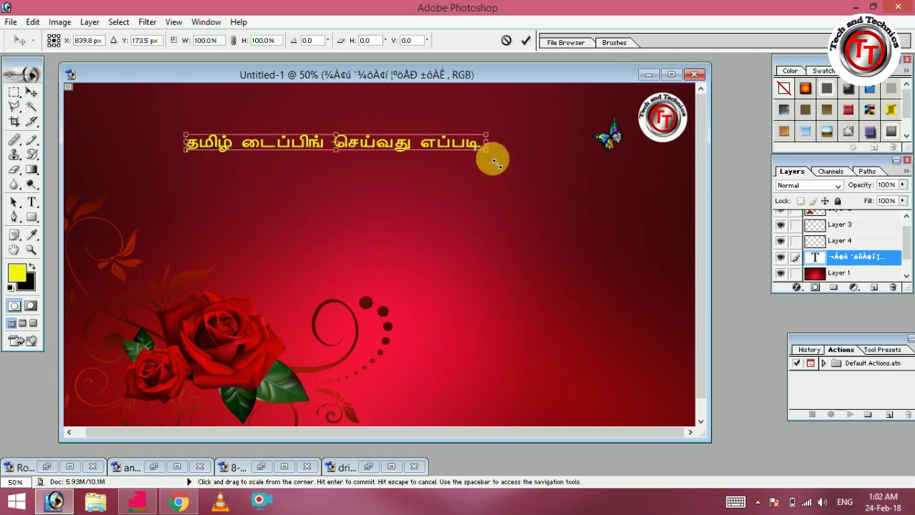
{"action": "left_click_drag", "start_coordinate": [495, 163], "coordinate": [544, 182]}
{"action": "key", "text": "Return"}
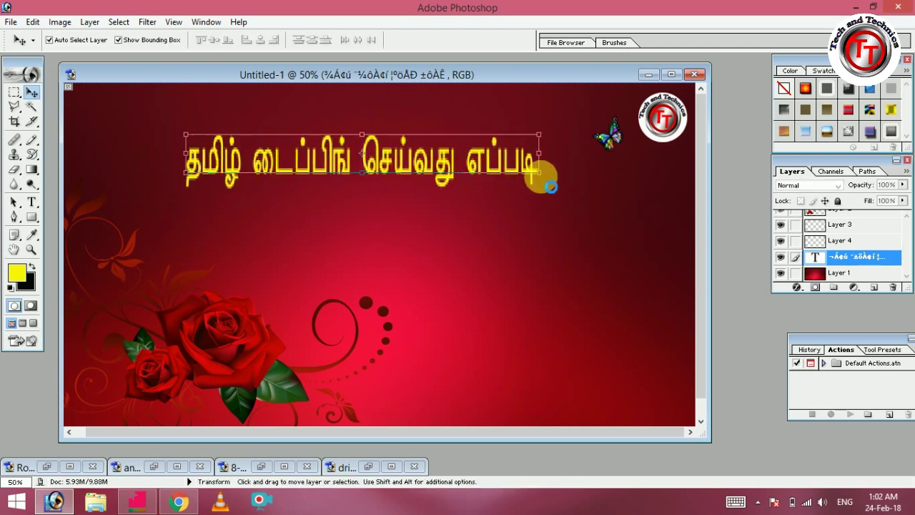
{"action": "left_click", "coordinate": [594, 224]}
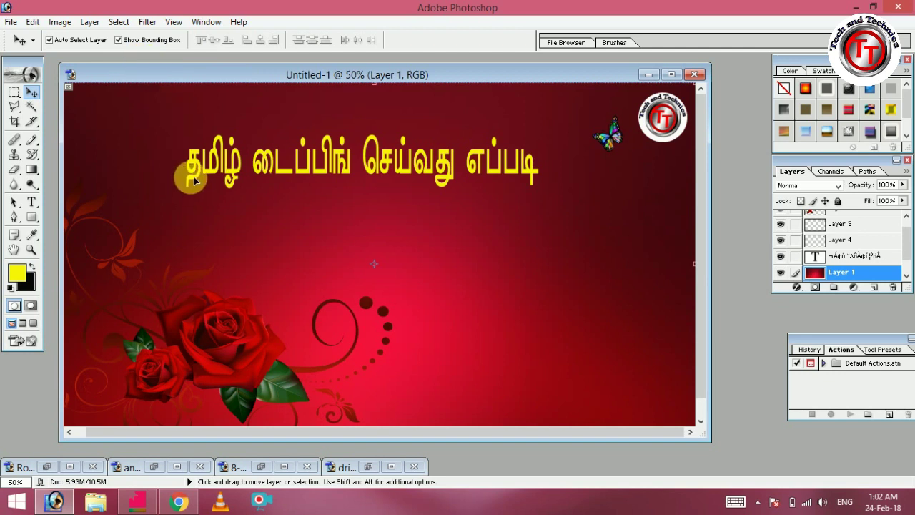
Try the Tamilweb font at the insertion point after the first letter of the Tamil phrase.
{"action": "left_click", "coordinate": [31, 202]}
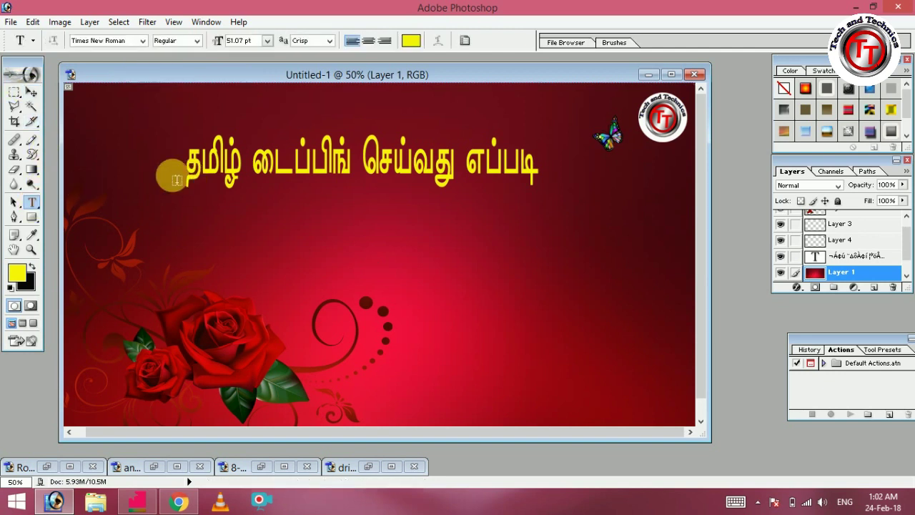
{"action": "left_click", "coordinate": [205, 175]}
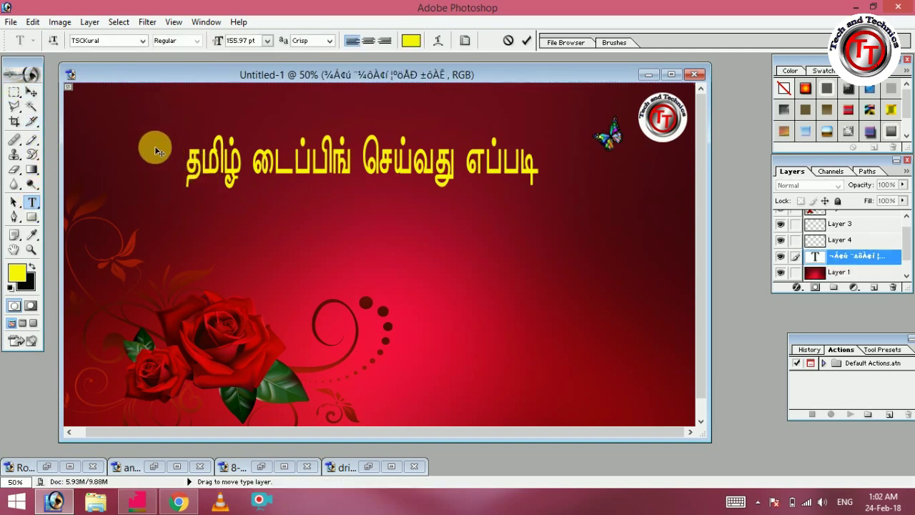
{"action": "left_click", "coordinate": [142, 41]}
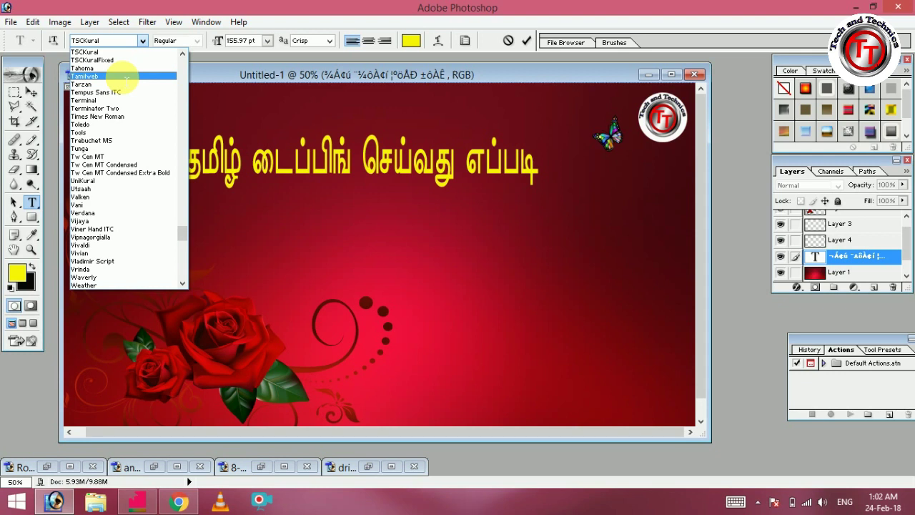
{"action": "left_click", "coordinate": [121, 75]}
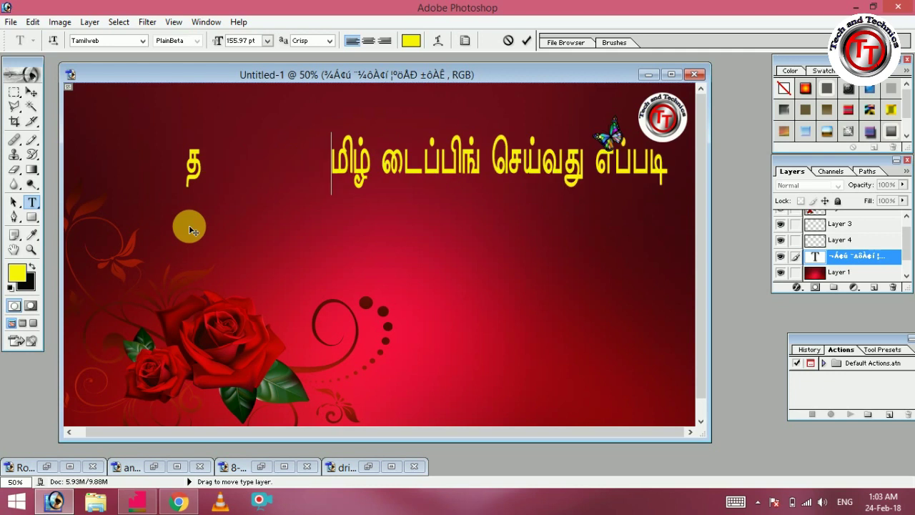
Delete the blank spaces between the first and second letters of the Tamil phrase.
{"action": "key", "text": "BackSpace"}
{"action": "key", "text": "BackSpace"}
{"action": "key", "text": "BackSpace"}
{"action": "key", "text": "BackSpace"}
{"action": "key", "text": "BackSpace"}
{"action": "key", "text": "BackSpace"}
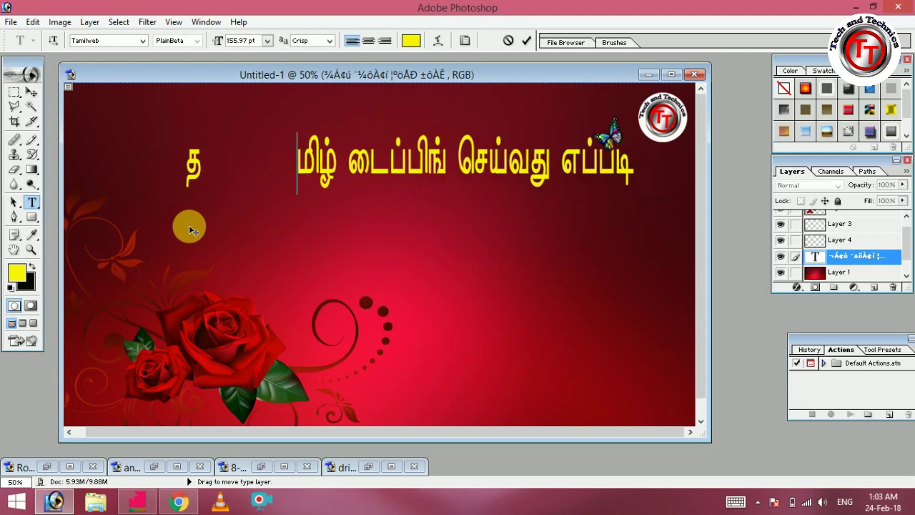
{"action": "key", "text": "BackSpace"}
{"action": "key", "text": "BackSpace"}
{"action": "key", "text": "BackSpace"}
{"action": "key", "text": "BackSpace"}
{"action": "key", "text": "BackSpace"}
{"action": "key", "text": "BackSpace"}
{"action": "key", "text": "BackSpace"}
{"action": "key", "text": "BackSpace"}
{"action": "key", "text": "BackSpace"}
{"action": "key", "text": "BackSpace"}
{"action": "key", "text": "BackSpace"}
{"action": "key", "text": "BackSpace"}
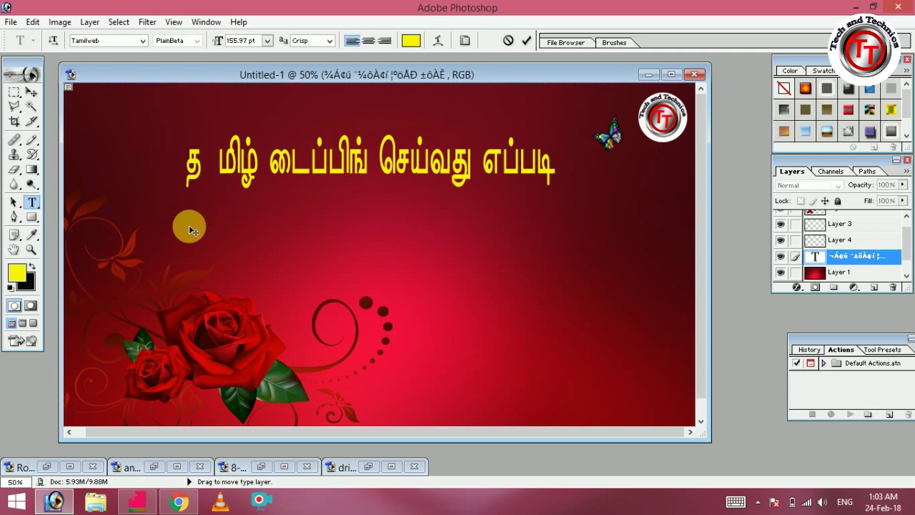
{"action": "key", "text": "BackSpace"}
{"action": "key", "text": "BackSpace"}
{"action": "key", "text": "BackSpace"}
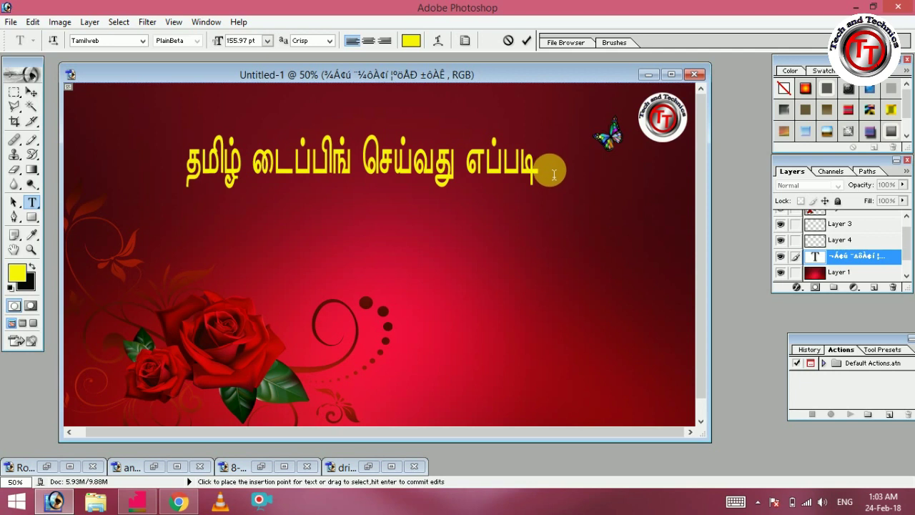
Change the Tamil text layer's font to RAVI-B.
{"action": "left_click", "coordinate": [142, 41]}
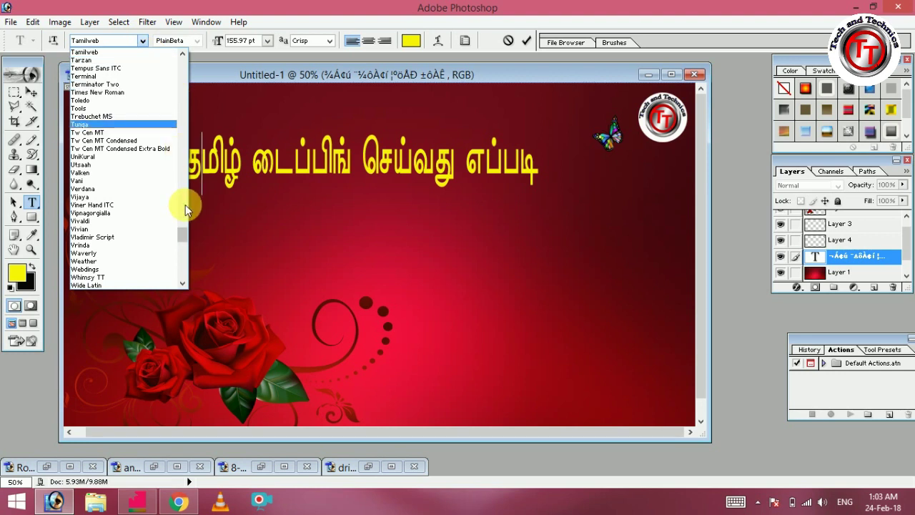
{"action": "left_click_drag", "start_coordinate": [184, 235], "coordinate": [180, 201]}
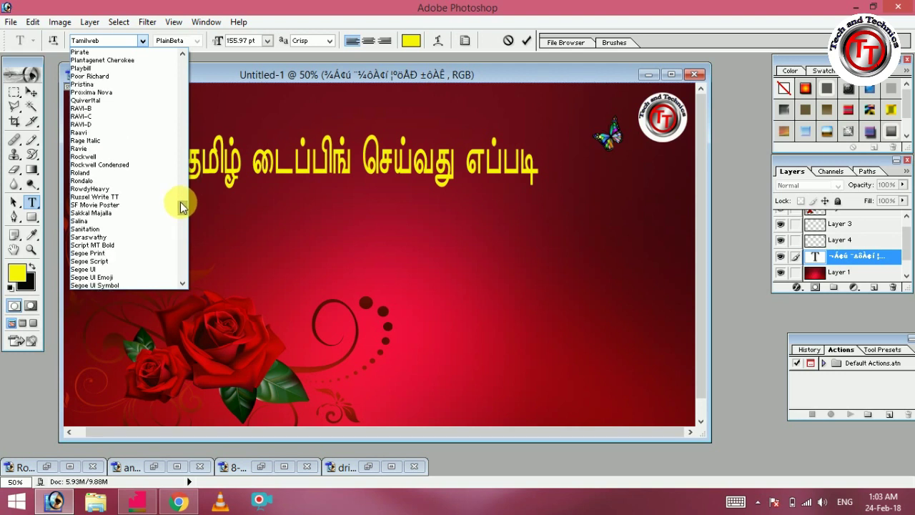
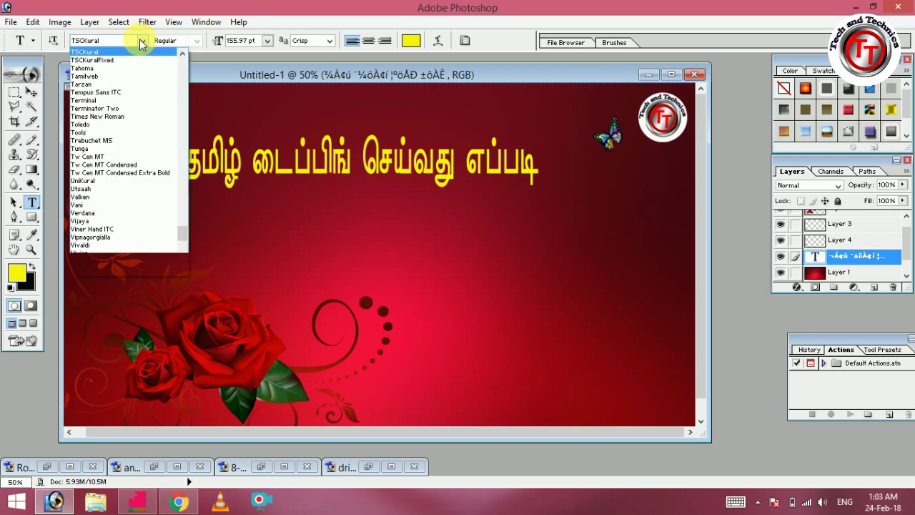
{"action": "left_click", "coordinate": [183, 56]}
{"action": "scroll", "coordinate": [183, 56], "scroll_direction": "up", "scroll_amount": 5}
{"action": "scroll", "coordinate": [183, 55], "scroll_direction": "up", "scroll_amount": 10}
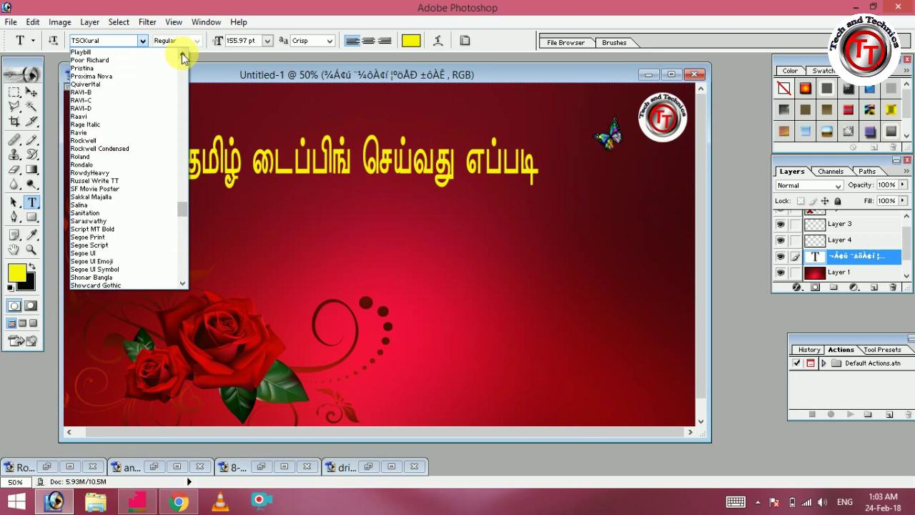
{"action": "left_click", "coordinate": [81, 92]}
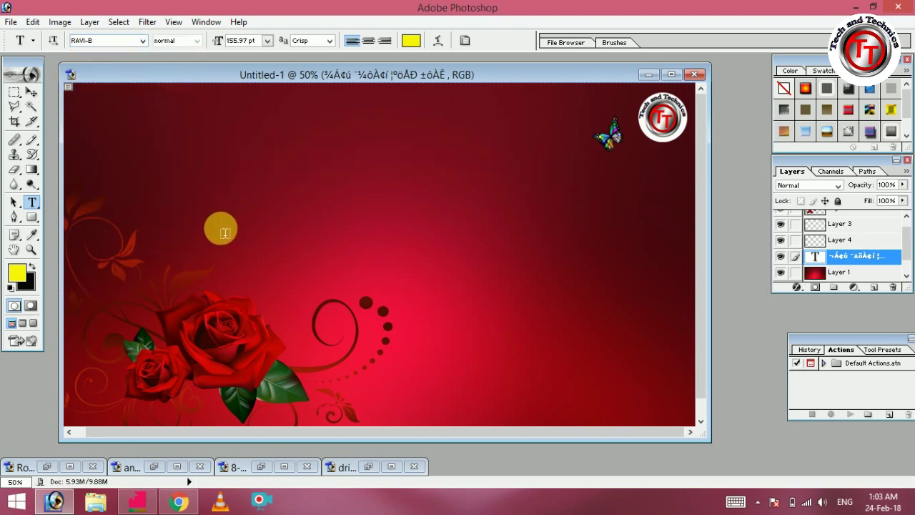
Add a second RAVI-B text layer with the copied TSCII text and color it near-black, 060606.
{"action": "left_click", "coordinate": [210, 196]}
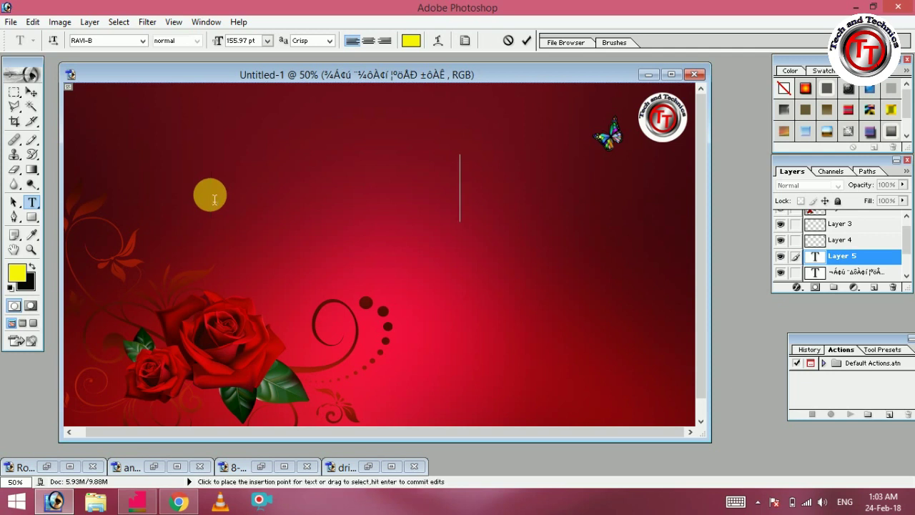
{"action": "left_click", "coordinate": [23, 279]}
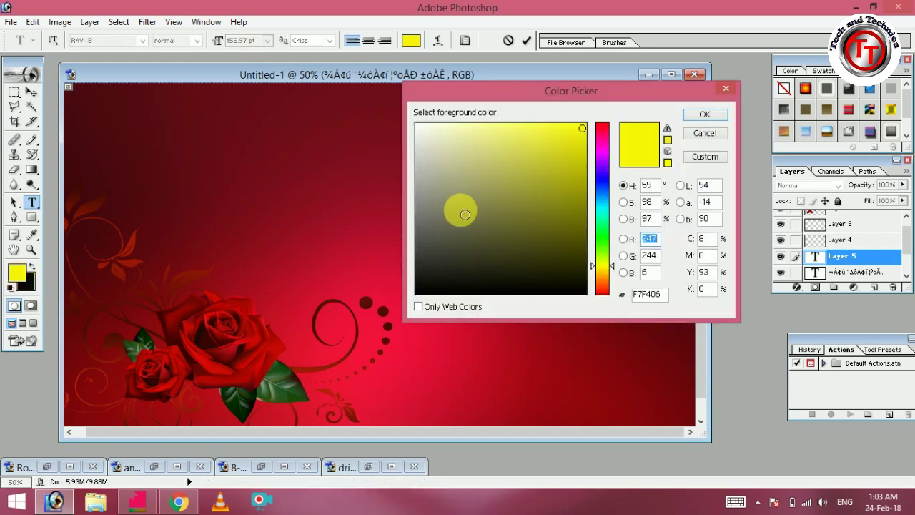
{"action": "left_click", "coordinate": [424, 290]}
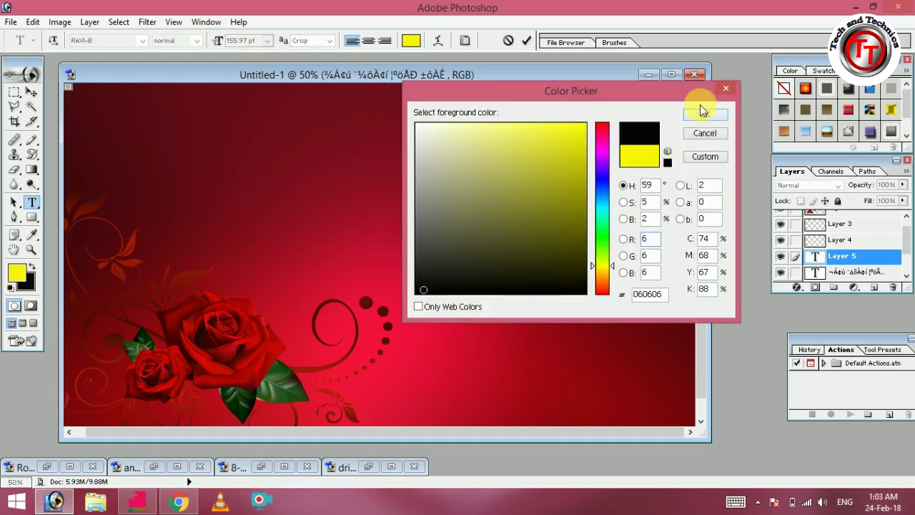
{"action": "left_click", "coordinate": [701, 114]}
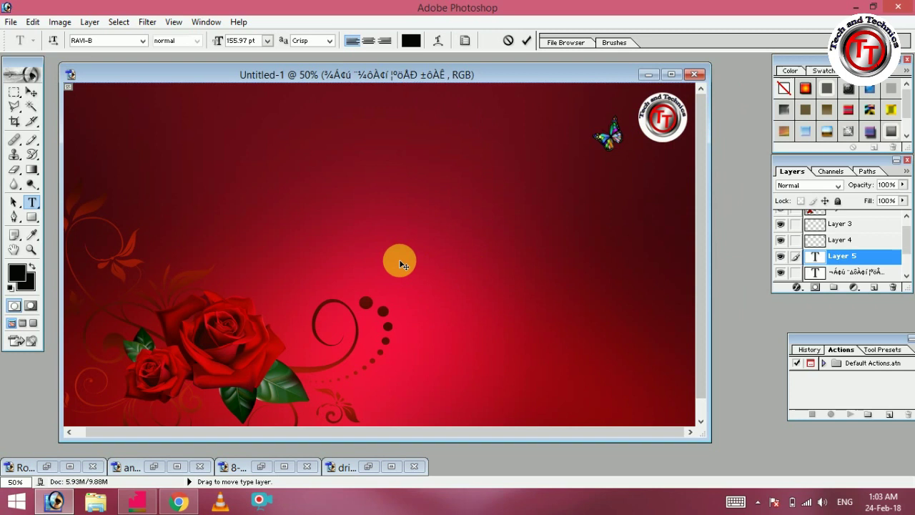
{"action": "left_click", "coordinate": [31, 93]}
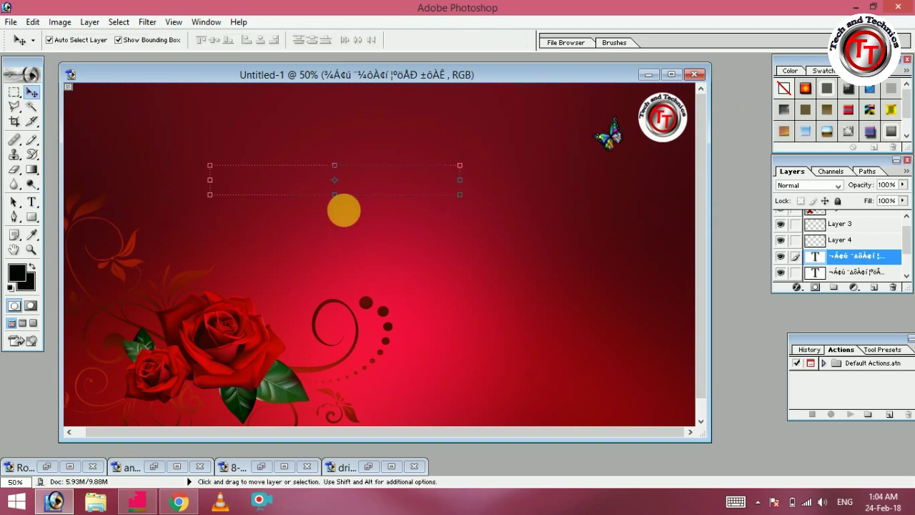
{"action": "left_click", "coordinate": [114, 153]}
{"action": "mouse_move", "coordinate": [117, 155]}
{"action": "left_mouse_down"}
{"action": "mouse_move", "coordinate": [147, 296]}
{"action": "mouse_move", "coordinate": [153, 414]}
{"action": "mouse_move", "coordinate": [94, 165]}
{"action": "mouse_move", "coordinate": [121, 149]}
{"action": "left_mouse_up"}
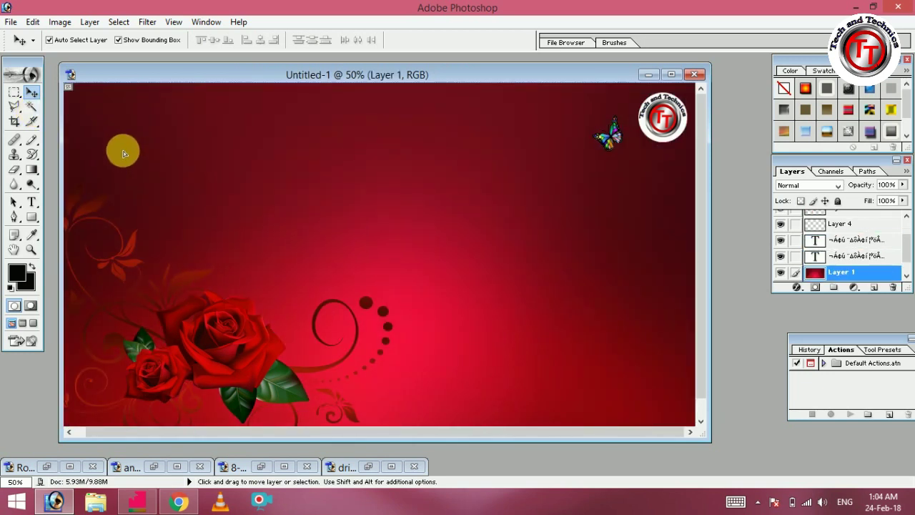
Start a new horizontal text layer on the rose background with the RAVI-D font.
{"action": "left_click", "coordinate": [32, 202]}
{"action": "left_click", "coordinate": [140, 41]}
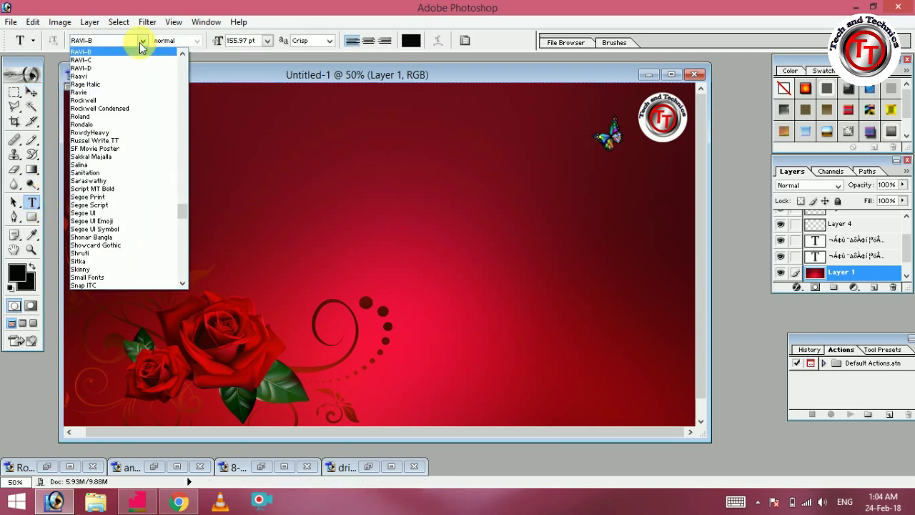
{"action": "left_click", "coordinate": [136, 68]}
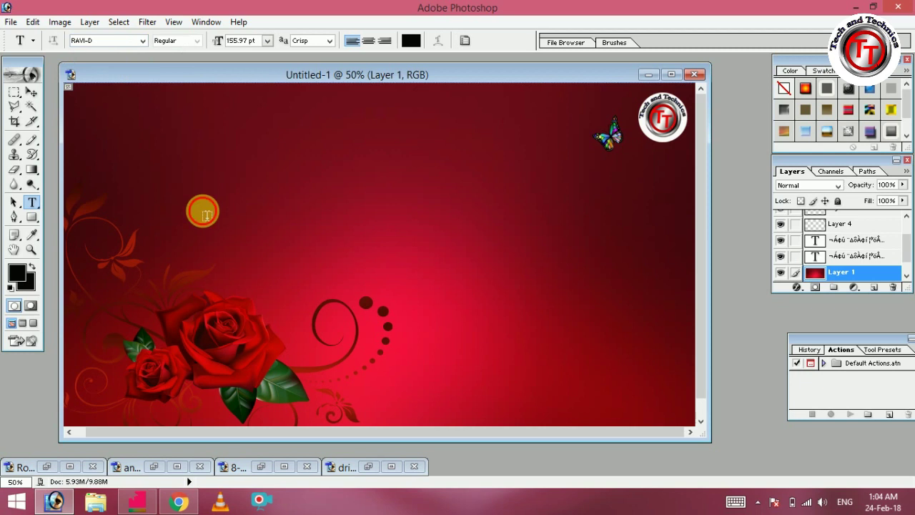
{"action": "left_click", "coordinate": [205, 215]}
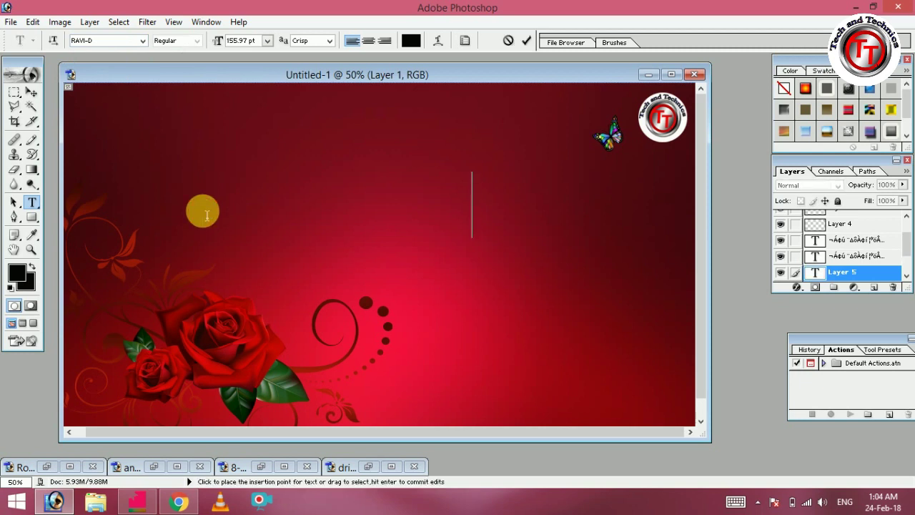
Set the new text layer's font to Modern No. 20 and paste the copied TSCII text.
{"action": "left_click", "coordinate": [142, 41]}
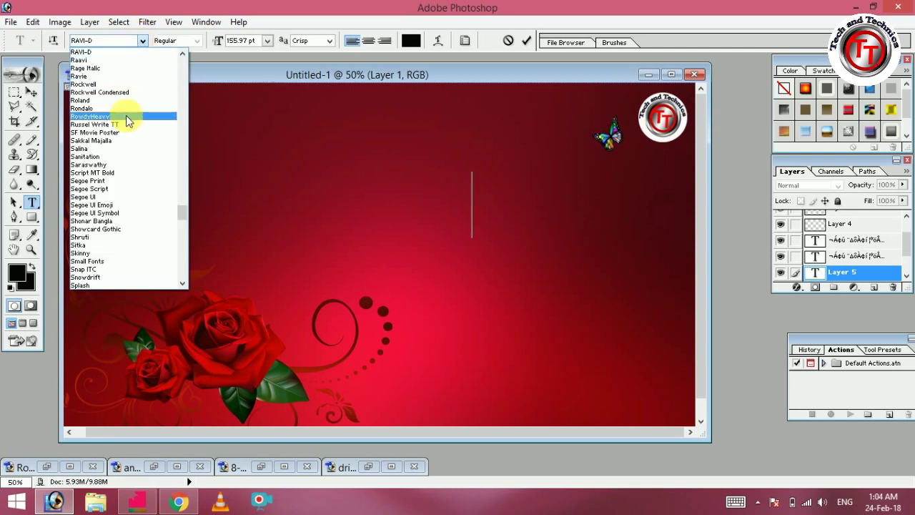
{"action": "left_click", "coordinate": [183, 54]}
{"action": "left_click_drag", "start_coordinate": [183, 54], "coordinate": [183, 57]}
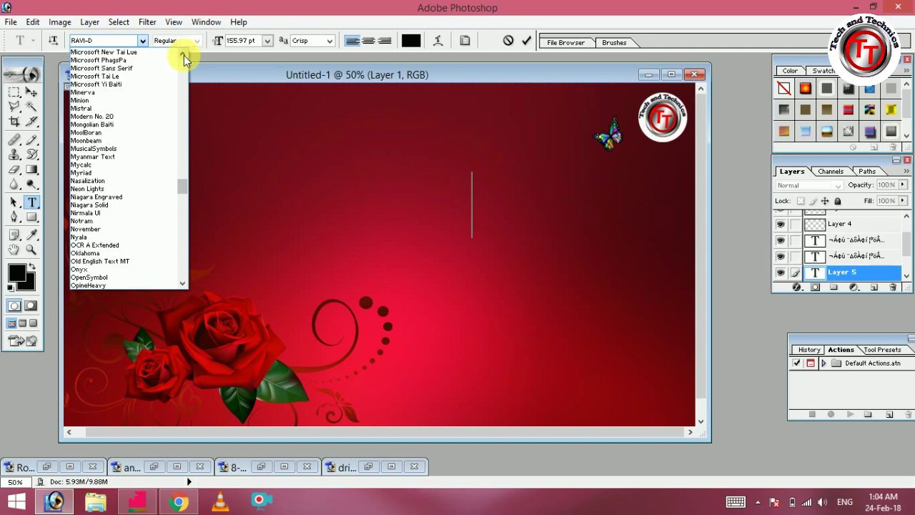
{"action": "left_click", "coordinate": [158, 120]}
{"action": "key", "text": "ctrl+v"}
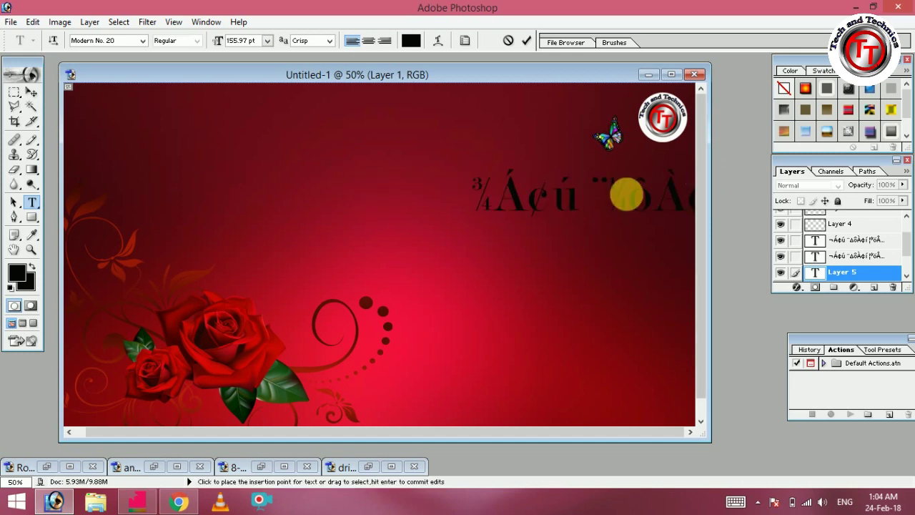
Try the TSCKural font on the pasted TSCII text and commit the text layer.
{"action": "left_click", "coordinate": [142, 41]}
{"action": "left_click_drag", "start_coordinate": [183, 190], "coordinate": [183, 225]}
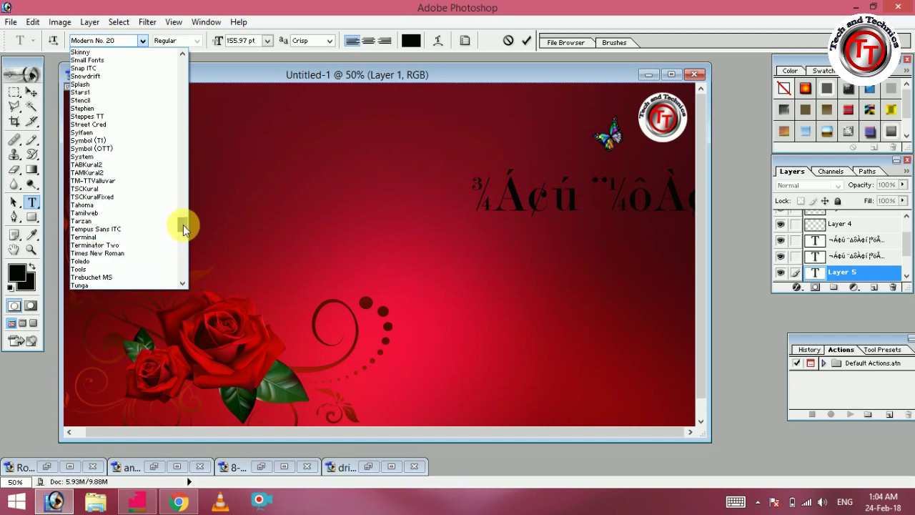
{"action": "left_click", "coordinate": [107, 188]}
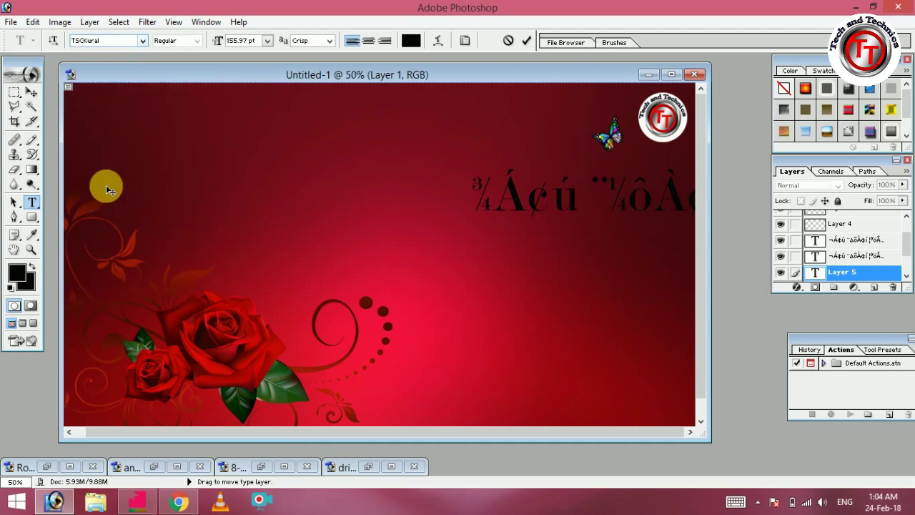
{"action": "left_click", "coordinate": [30, 207]}
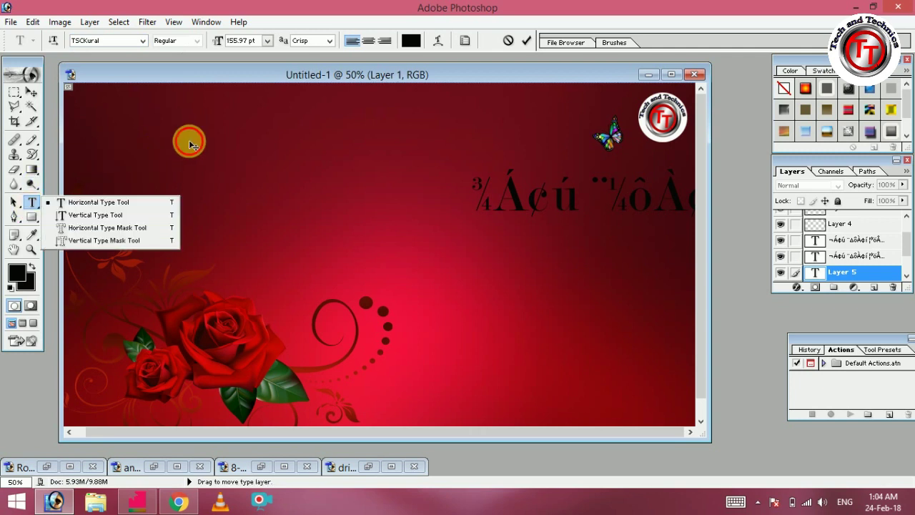
{"action": "left_click", "coordinate": [31, 92]}
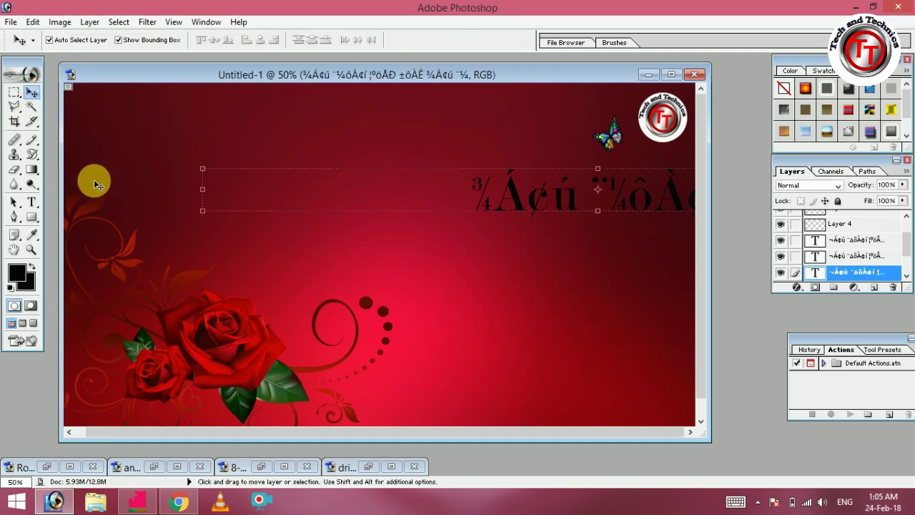
{"action": "left_click", "coordinate": [31, 203]}
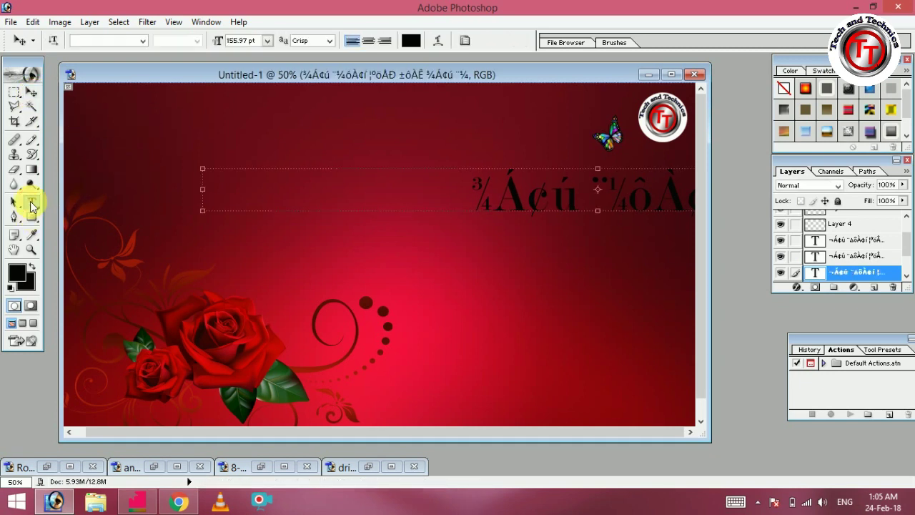
Change the text layer's font to TSCKuralFixed and paste the TSCII text into another new text layer above it.
{"action": "left_click", "coordinate": [144, 42]}
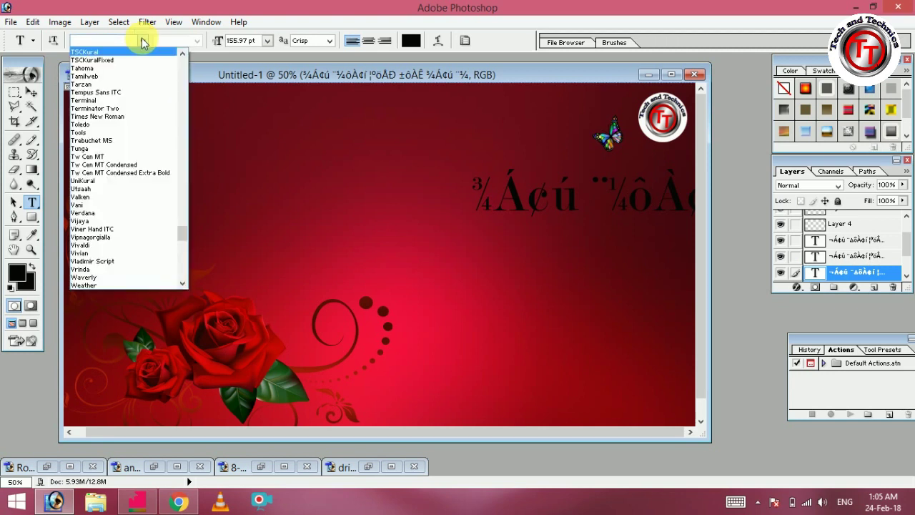
{"action": "left_click", "coordinate": [111, 62]}
{"action": "left_click", "coordinate": [119, 126]}
{"action": "key", "text": "ctrl+v"}
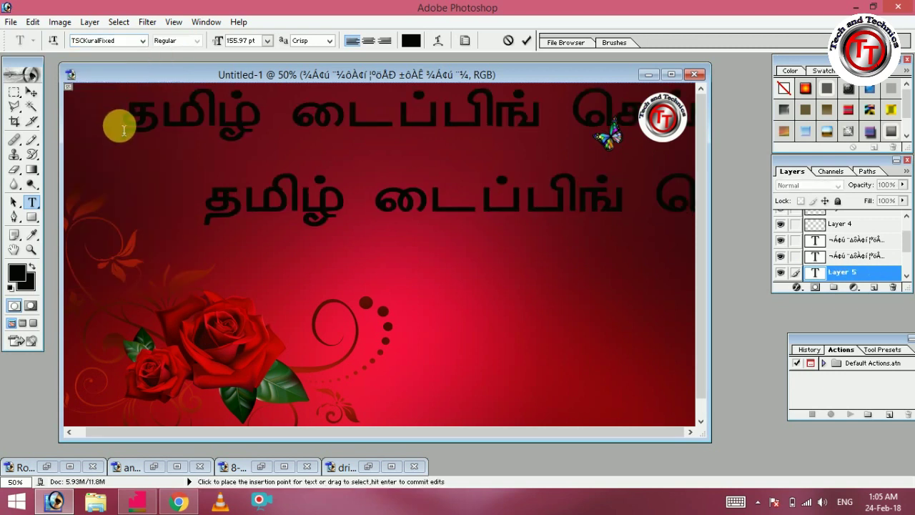
Try the Tamilweb font at the insertion point in the upper Tamil text.
{"action": "left_click", "coordinate": [144, 42]}
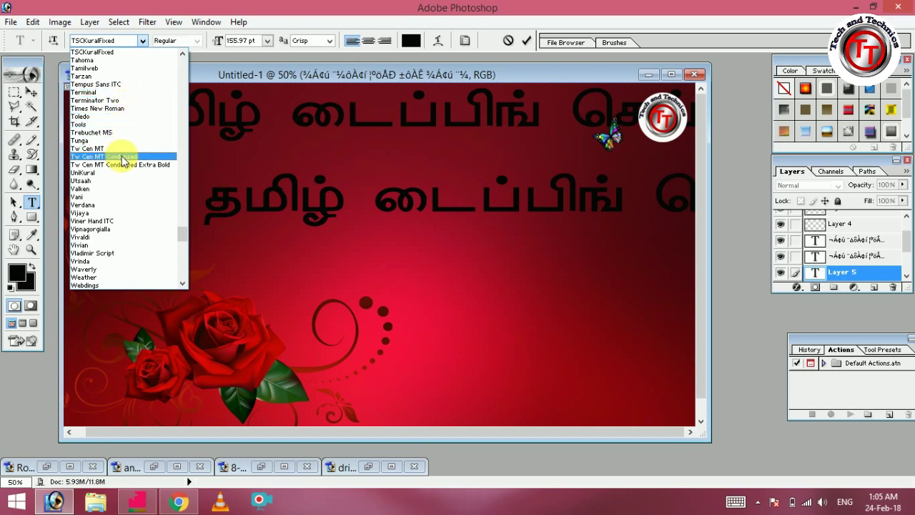
{"action": "left_click", "coordinate": [115, 69]}
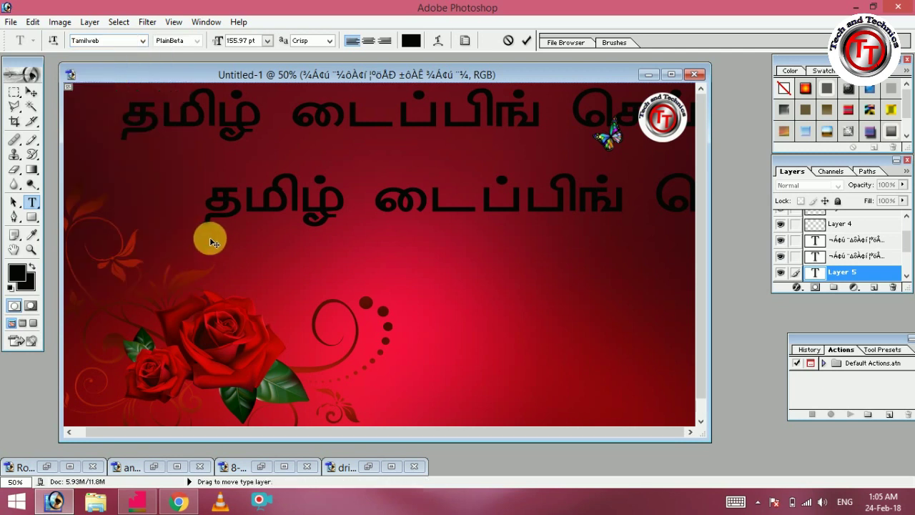
{"action": "left_click", "coordinate": [131, 43]}
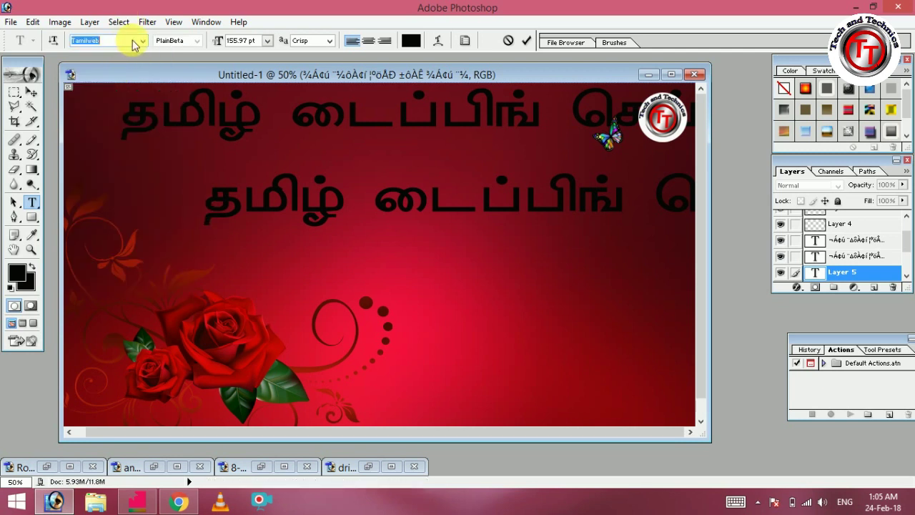
{"action": "left_click", "coordinate": [144, 42]}
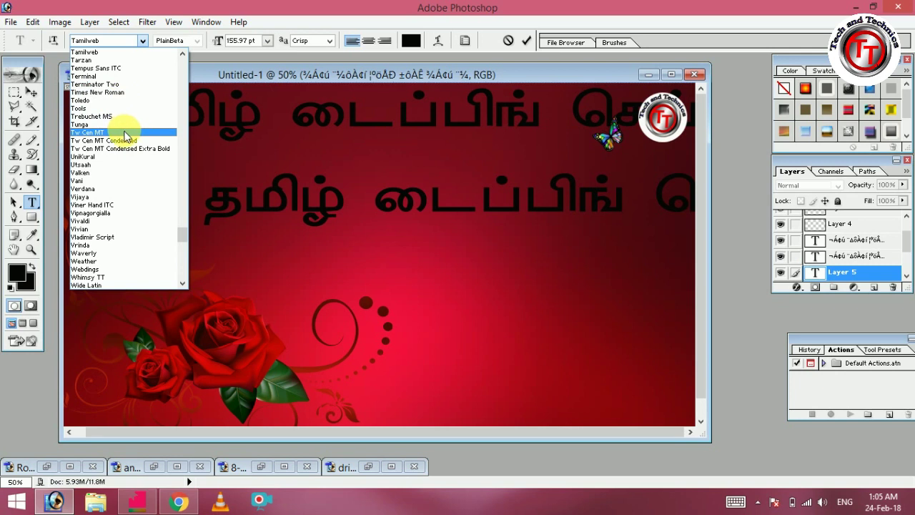
{"action": "left_click", "coordinate": [230, 231]}
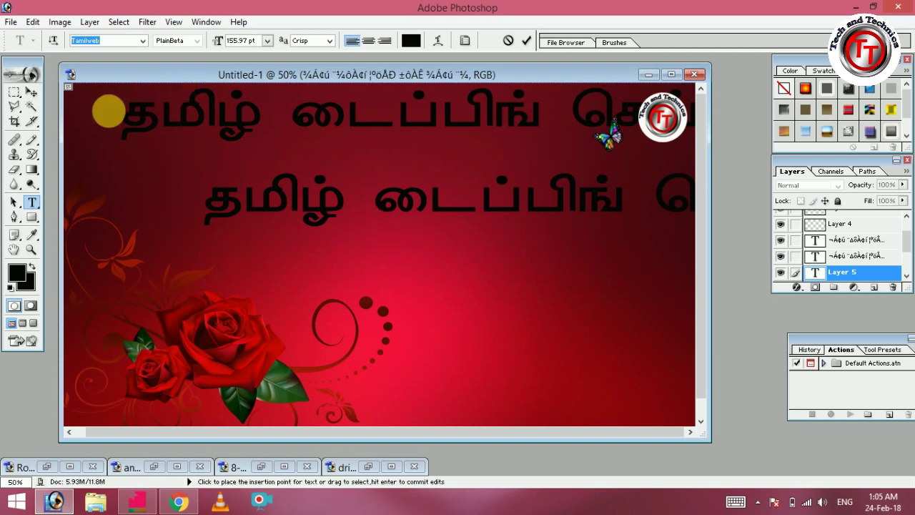
Commit the upper Tamil text, move it down slightly, narrow it to about 61% width and stretch it taller.
{"action": "left_click", "coordinate": [31, 93]}
{"action": "left_click_drag", "start_coordinate": [147, 106], "coordinate": [154, 158]}
{"action": "left_click_drag", "start_coordinate": [117, 128], "coordinate": [468, 121]}
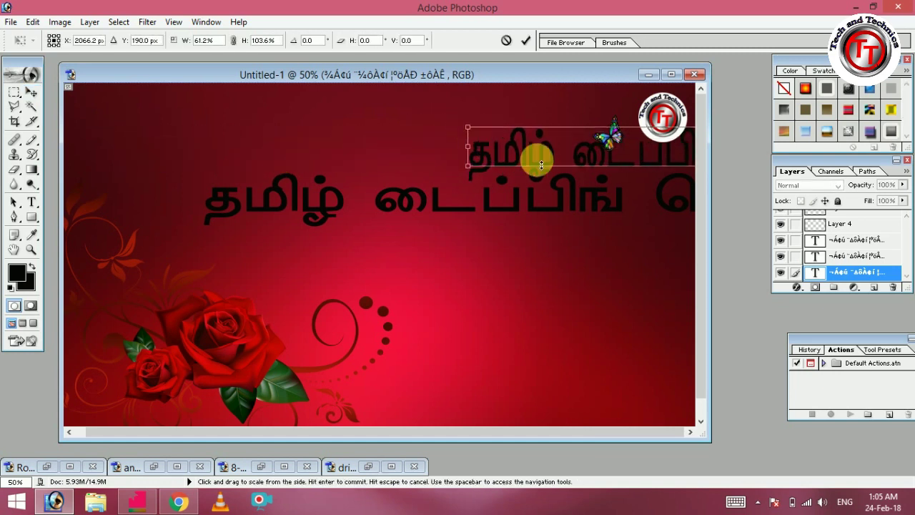
{"action": "left_click_drag", "start_coordinate": [537, 157], "coordinate": [403, 176]}
{"action": "key", "text": "Return"}
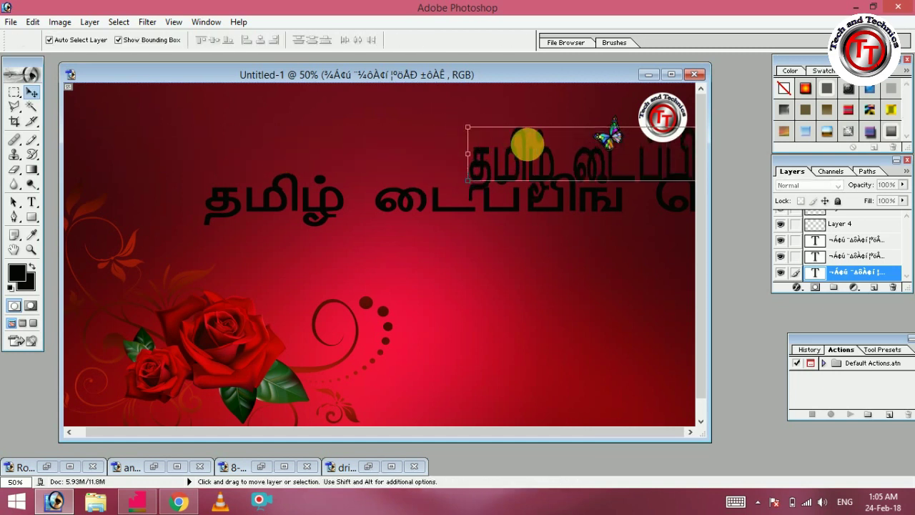
Scale the upper Tamil text to about 58% width and 66% height and place the whole phrase beside the butterfly.
{"action": "left_click_drag", "start_coordinate": [527, 148], "coordinate": [174, 127]}
{"action": "key", "text": "ctrl+t"}
{"action": "left_click_drag", "start_coordinate": [115, 102], "coordinate": [347, 119]}
{"action": "left_click_drag", "start_coordinate": [398, 143], "coordinate": [308, 139]}
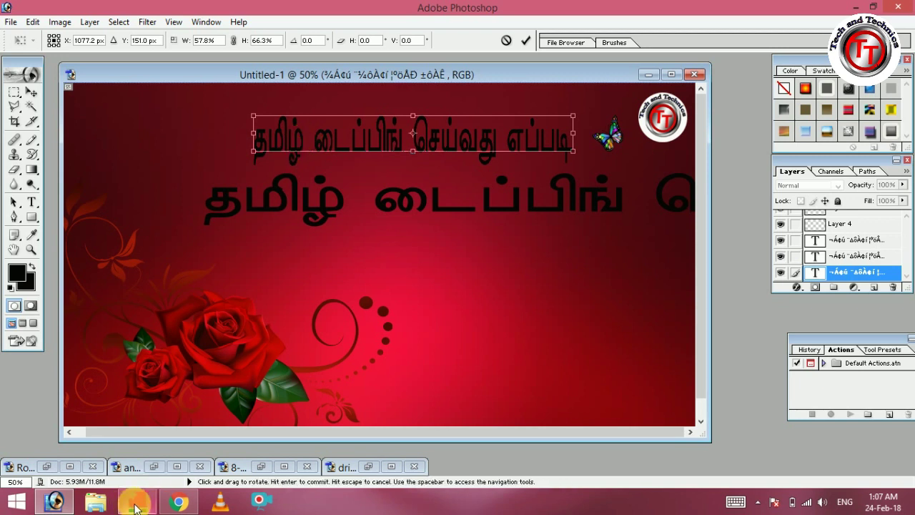
{"action": "mouse_move", "coordinate": [136, 507]}
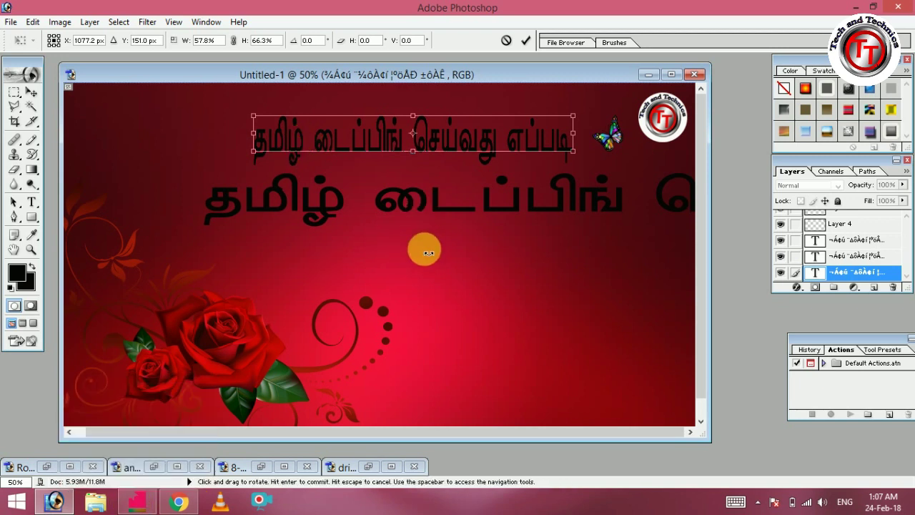
{"action": "key", "text": "Return"}
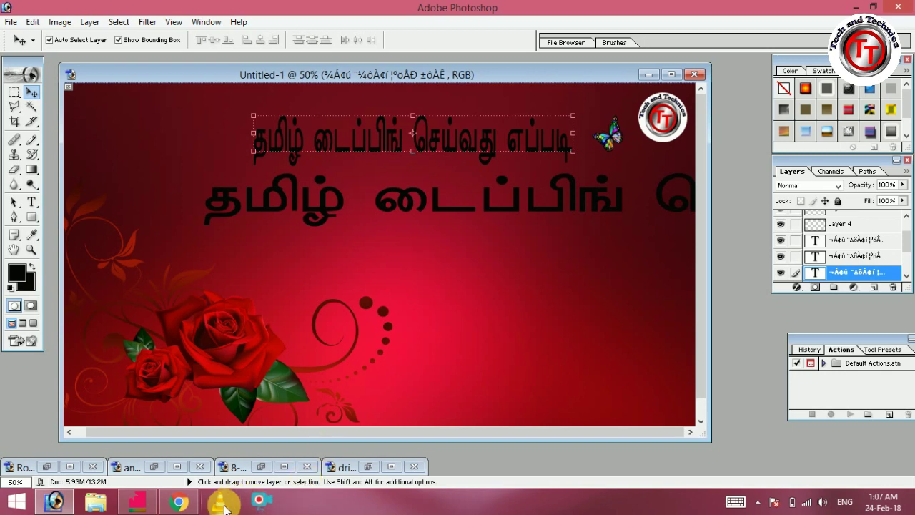
Review the Tamil phrase in Google Input Tools in Chrome and its TSCII text in NHM Converter, and return to Photoshop.
{"action": "left_click", "coordinate": [178, 500]}
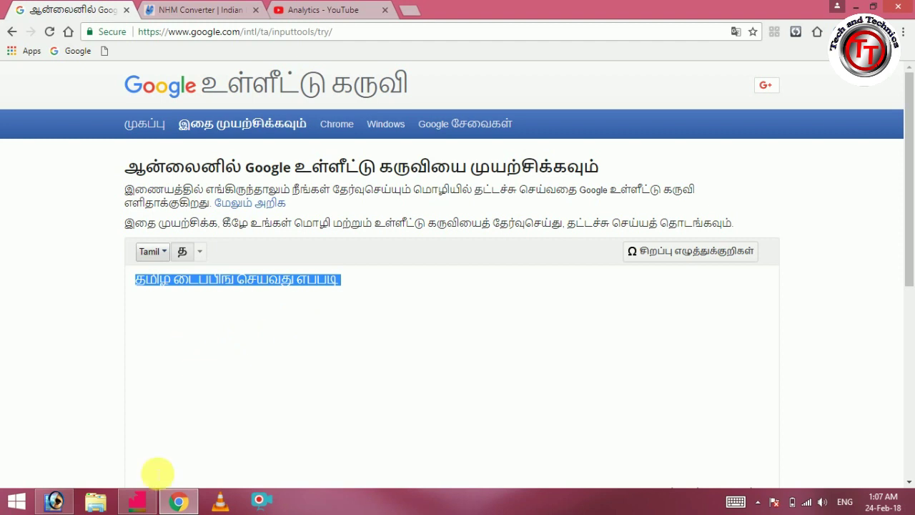
{"action": "left_click", "coordinate": [136, 500]}
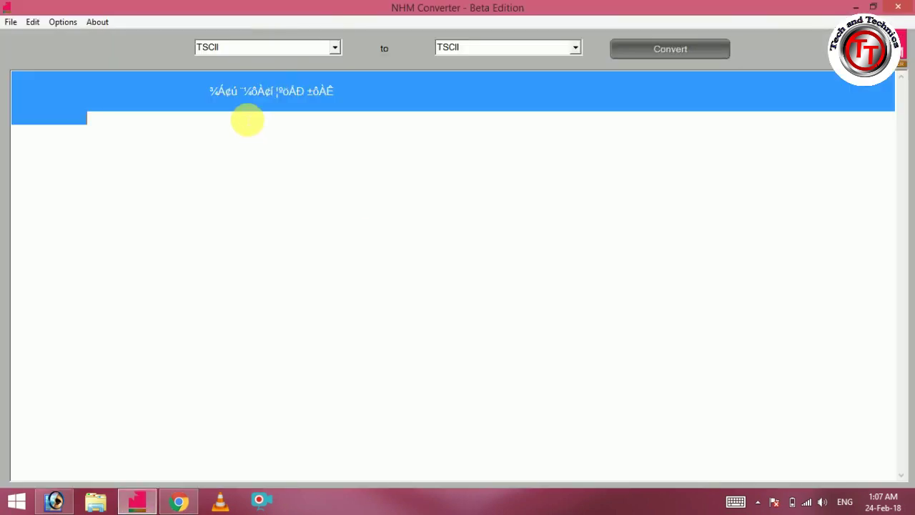
{"action": "left_click", "coordinate": [357, 91]}
{"action": "left_click_drag", "start_coordinate": [327, 91], "coordinate": [215, 102]}
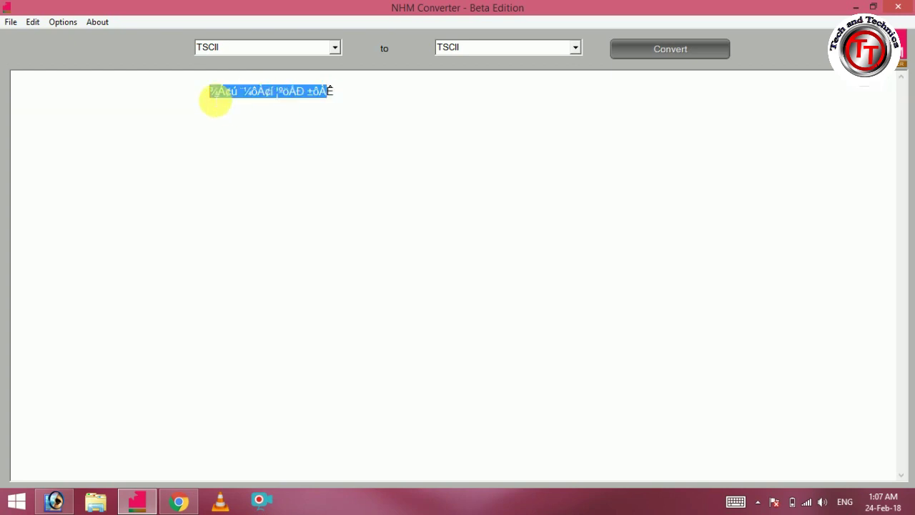
{"action": "left_click", "coordinate": [59, 499]}
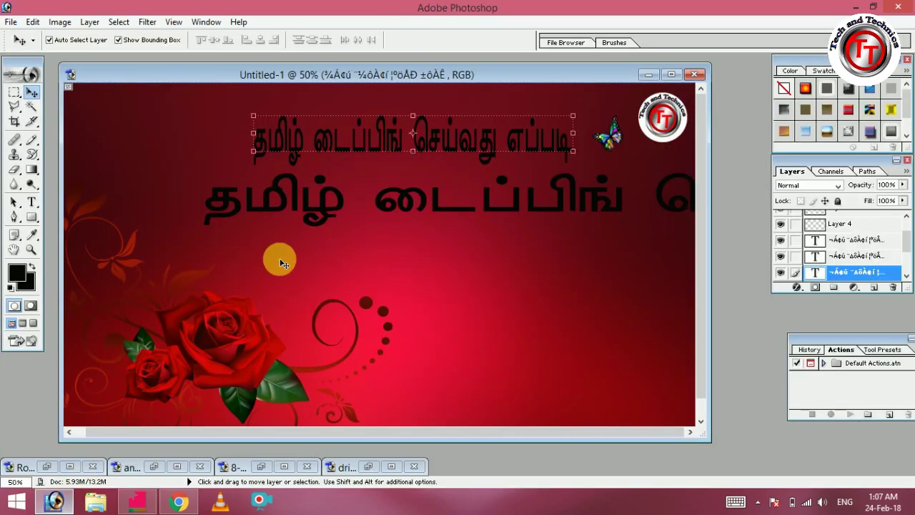